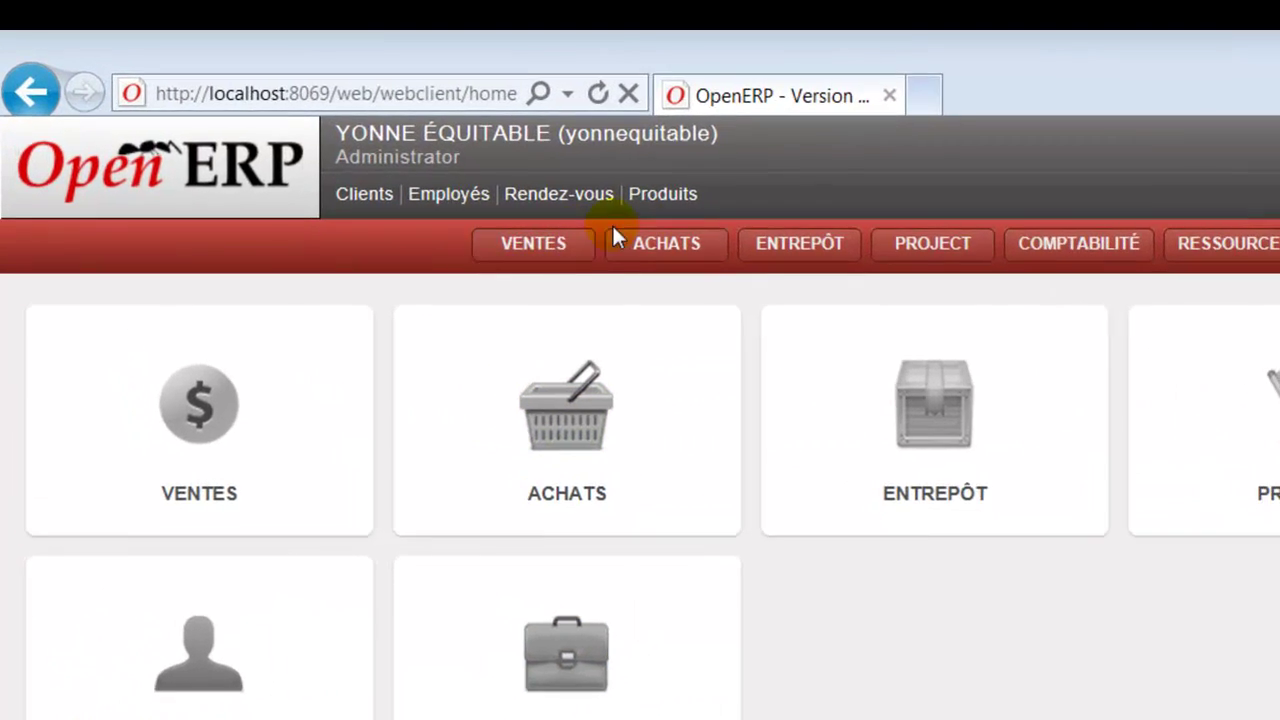
- From the product list, start a new product named "Taie d'oreiller bio LAVANDE" with the reference TORL
click(674, 202)
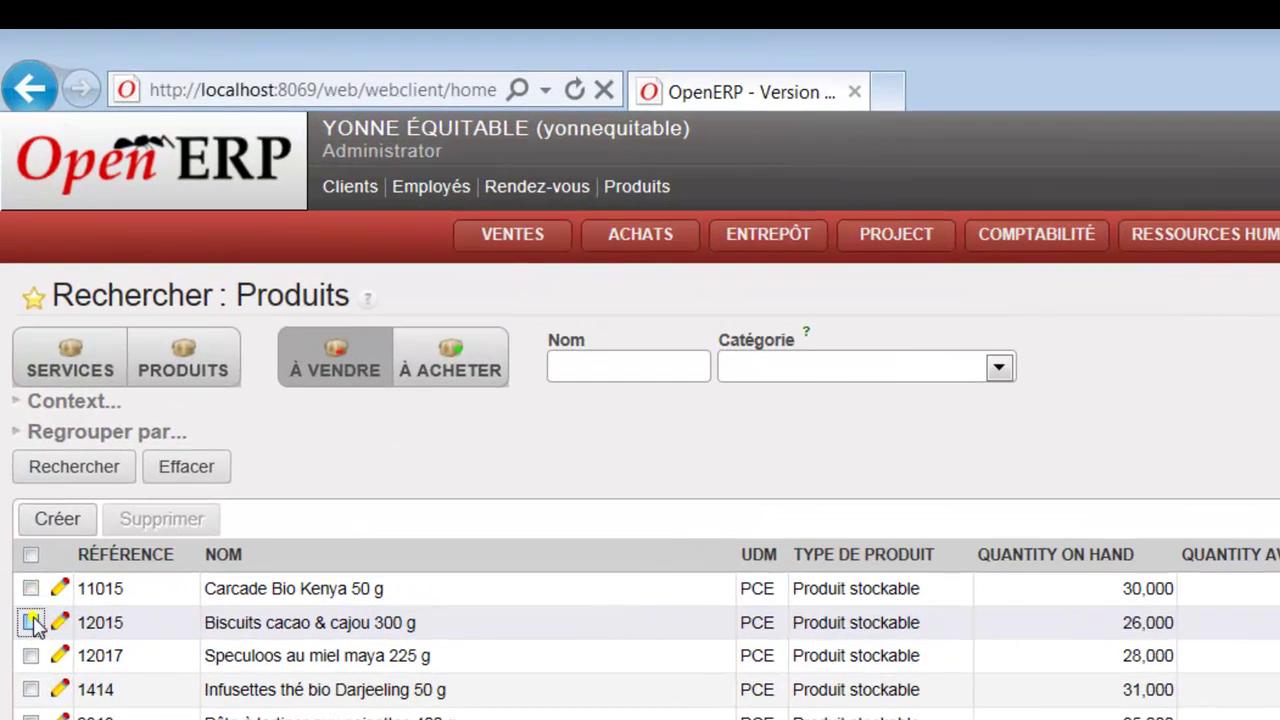
click(21, 411)
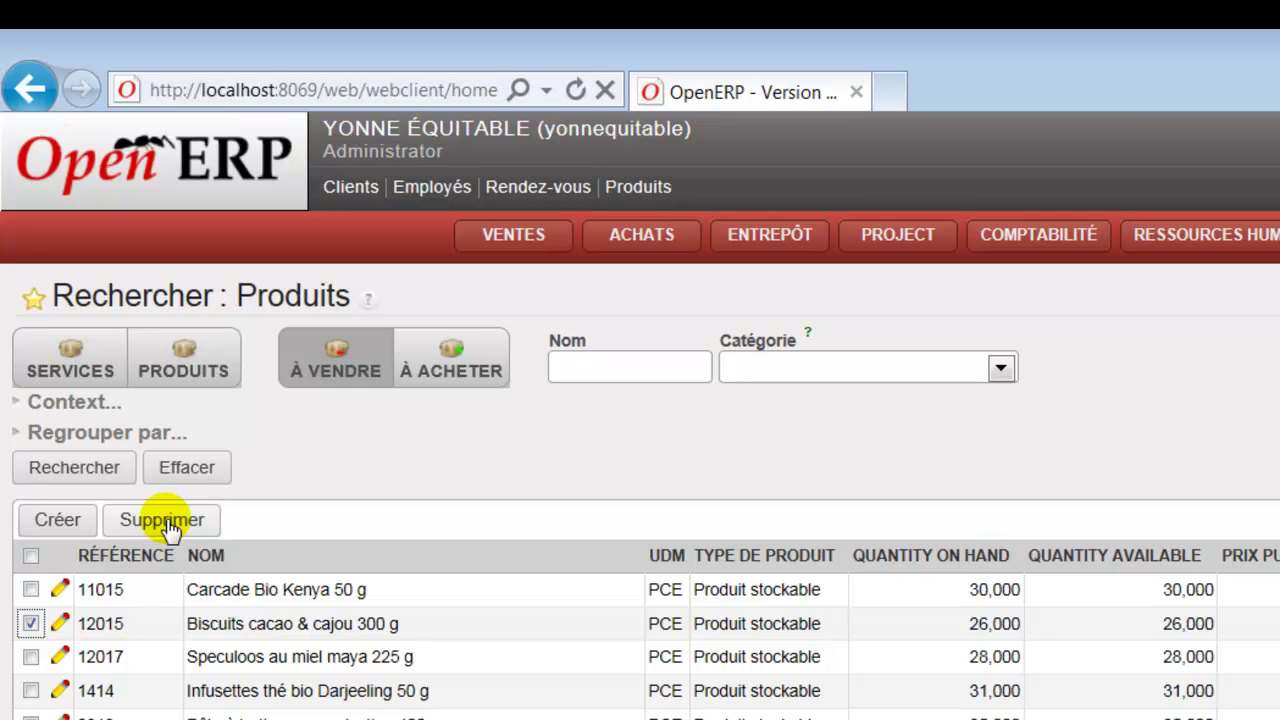
click(31, 623)
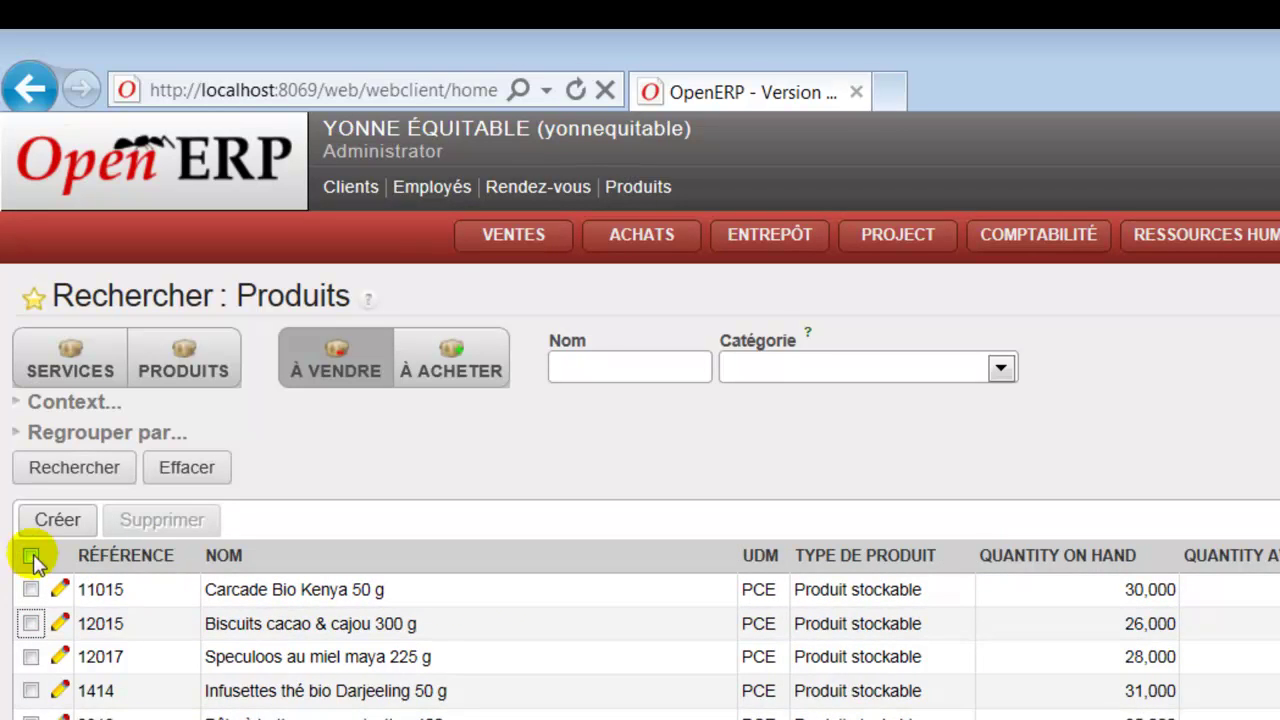
click(57, 519)
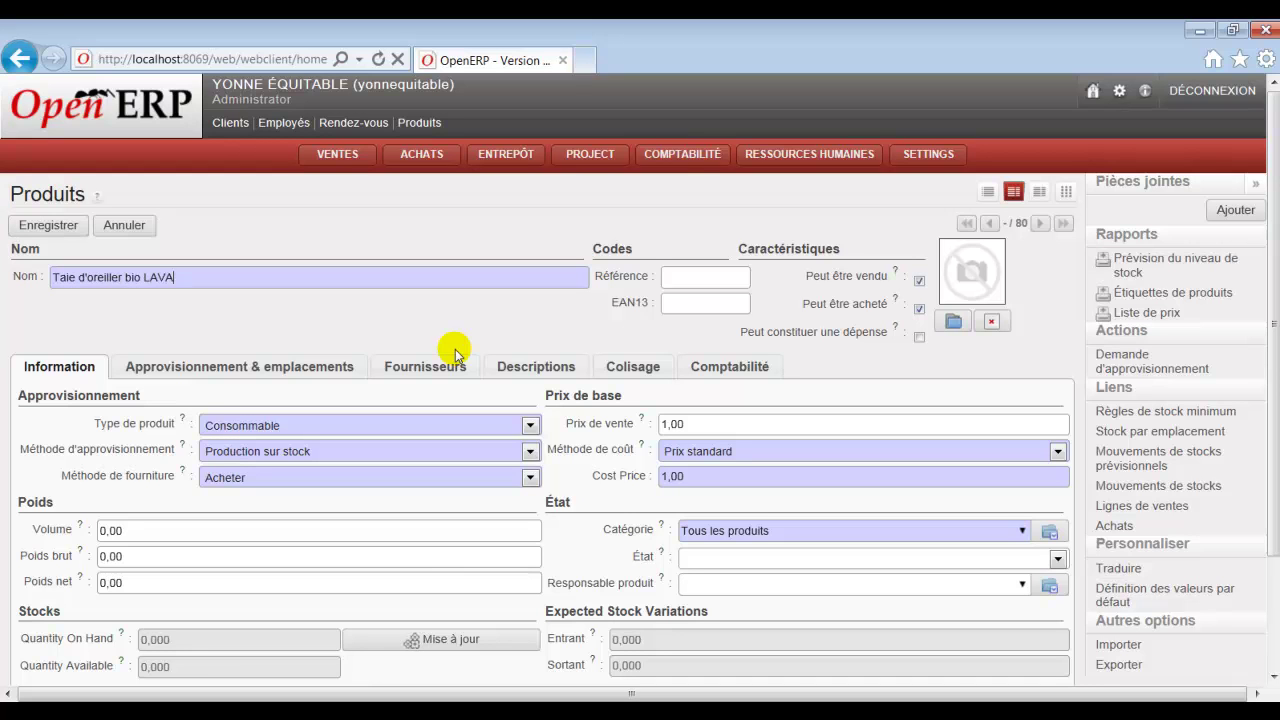
click(705, 277)
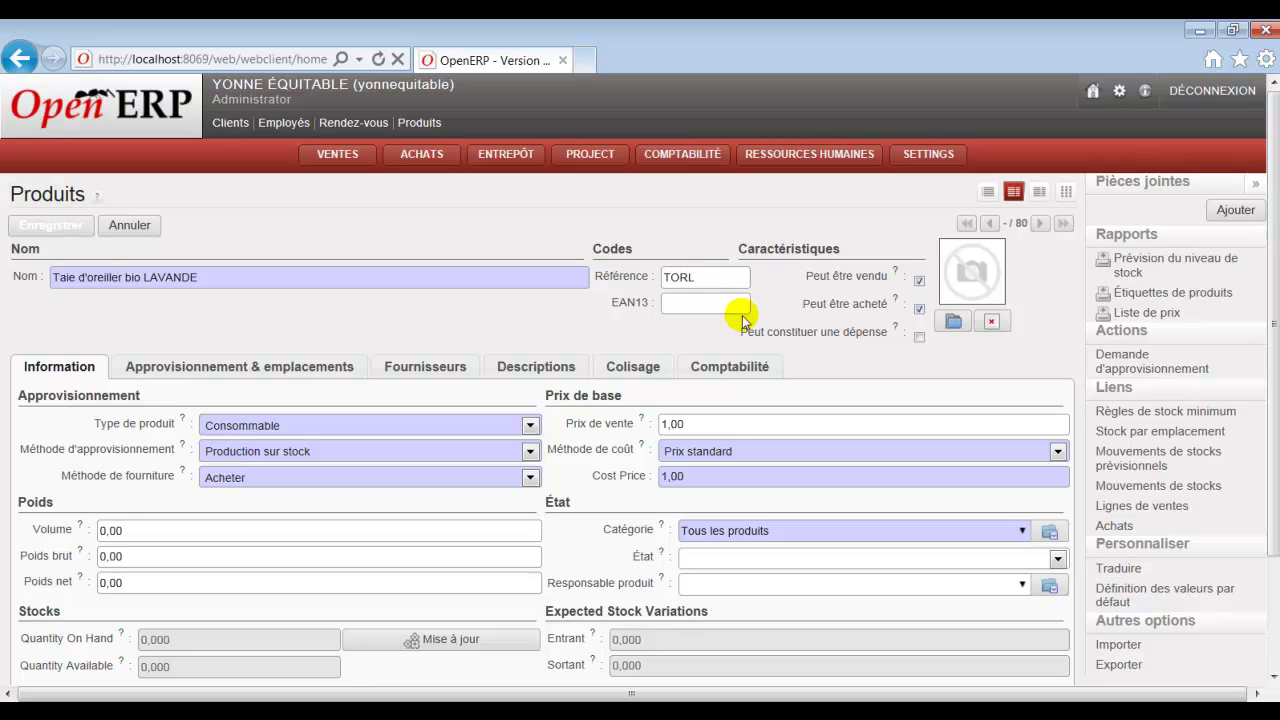
- Load the image file "Taie oreiller lavande" as the product's picture
click(955, 321)
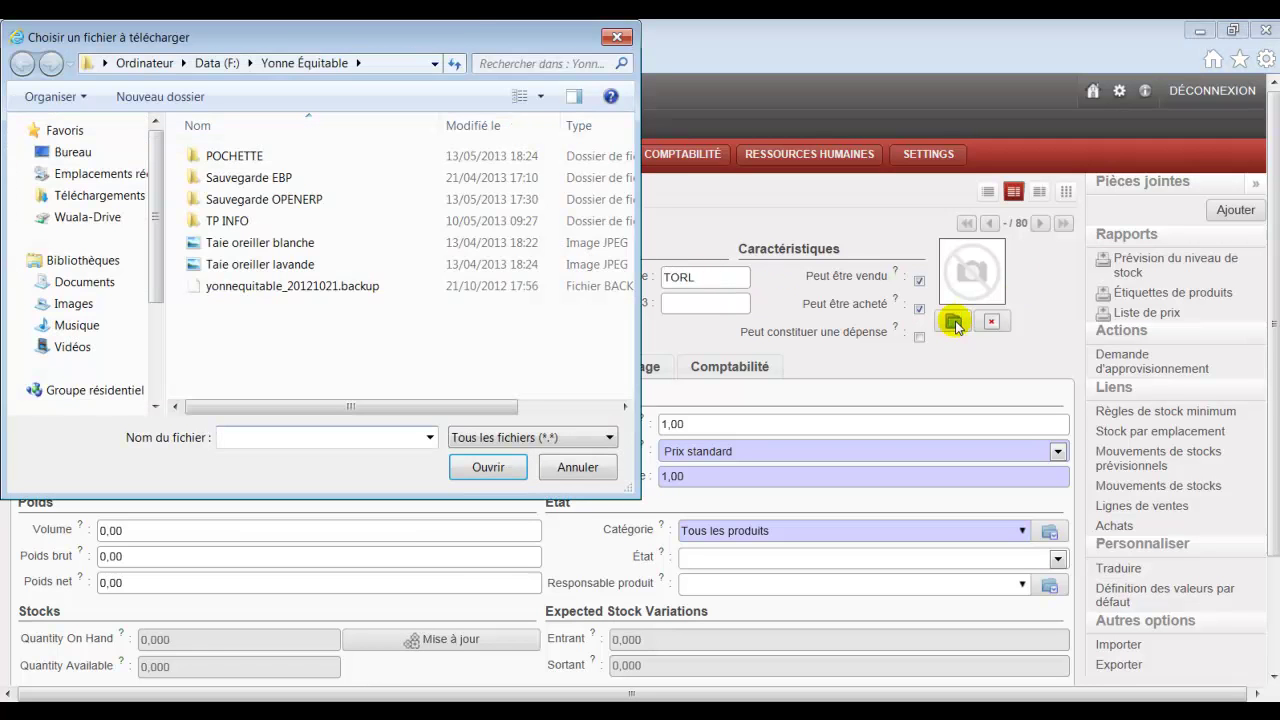
click(234, 267)
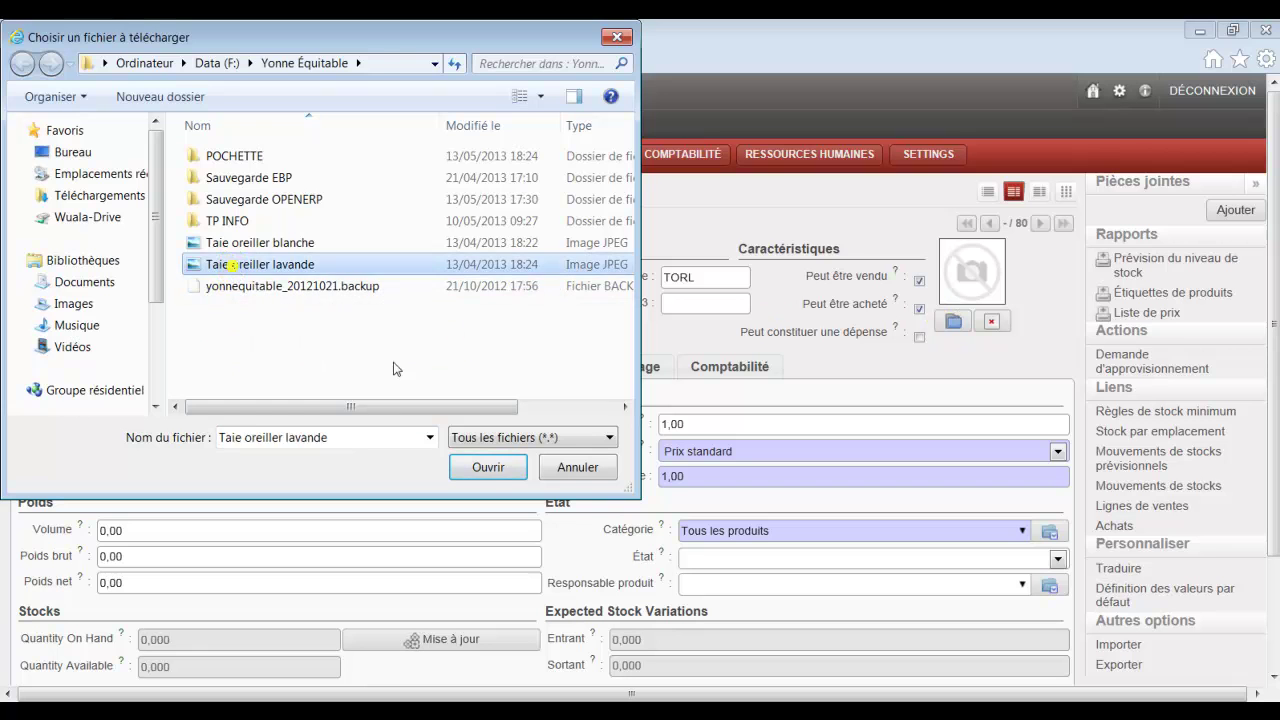
click(487, 468)
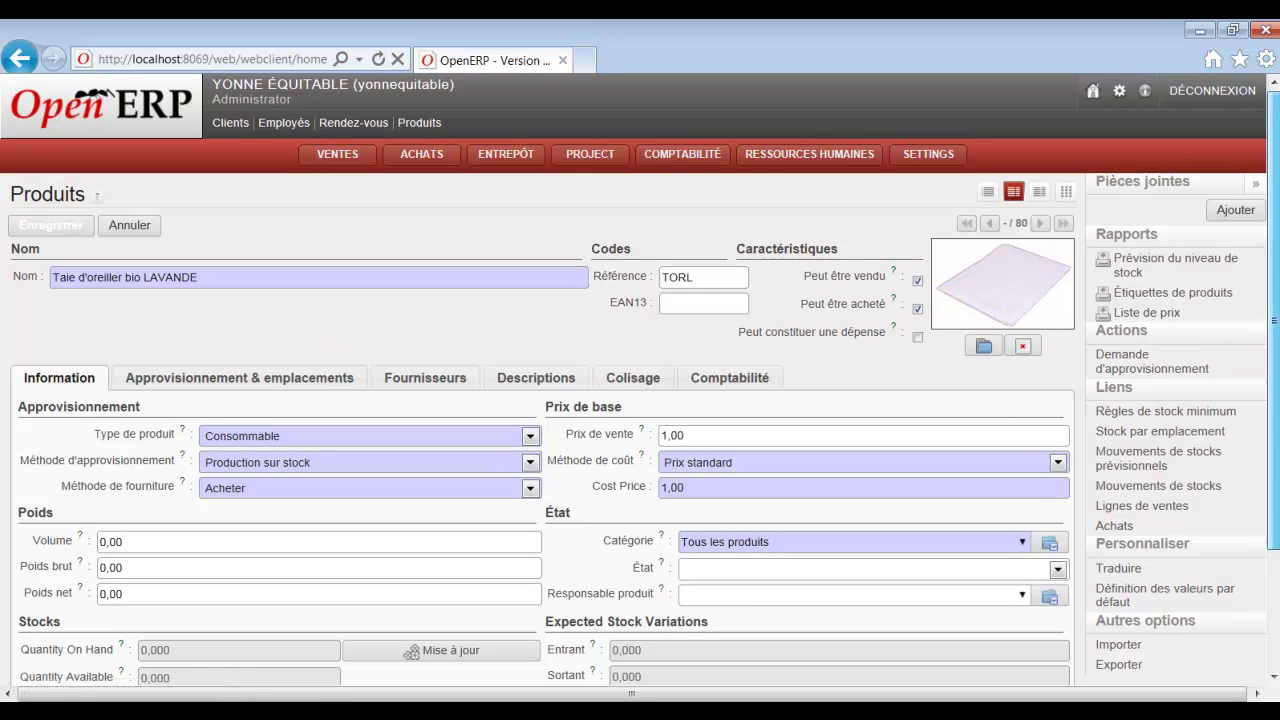
- Set the product type to Produit stockable
scroll(1271, 443, down, 3)
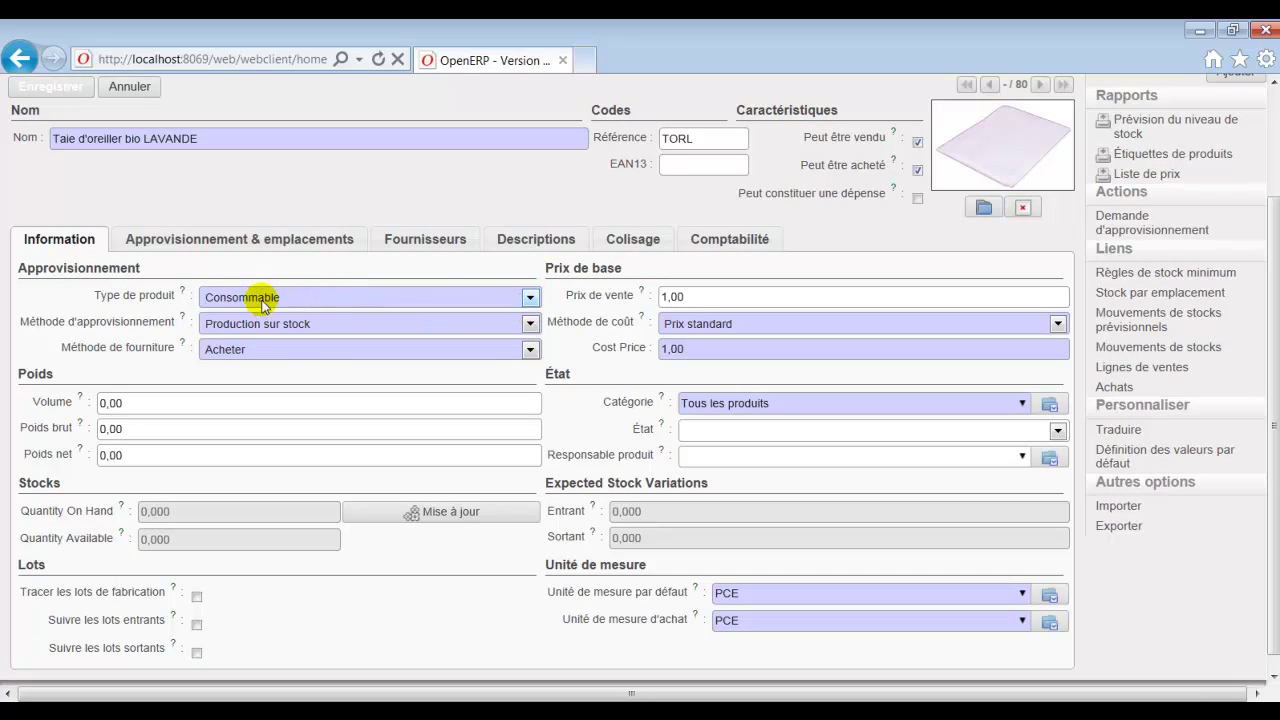
click(531, 297)
click(284, 328)
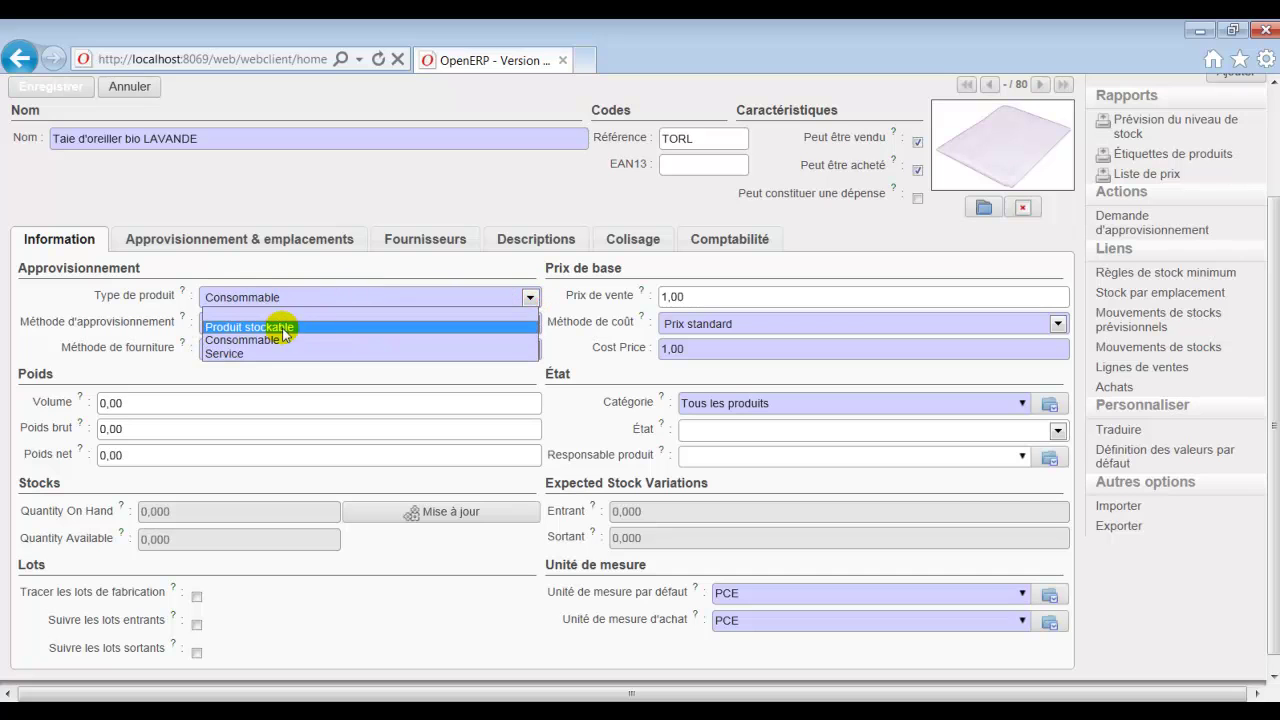
click(284, 328)
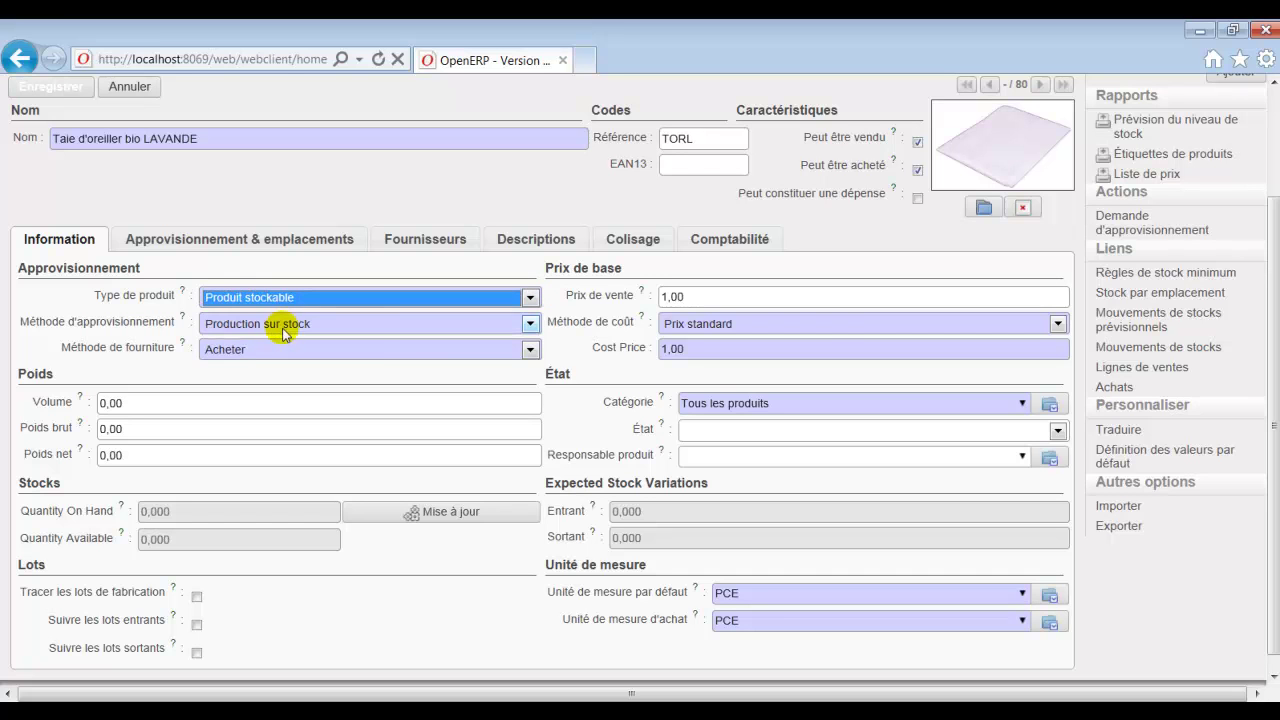
- Set the sale price to 10,40 and the cost price to 6,50, and assign the category LINGES DE BAIN
click(704, 297)
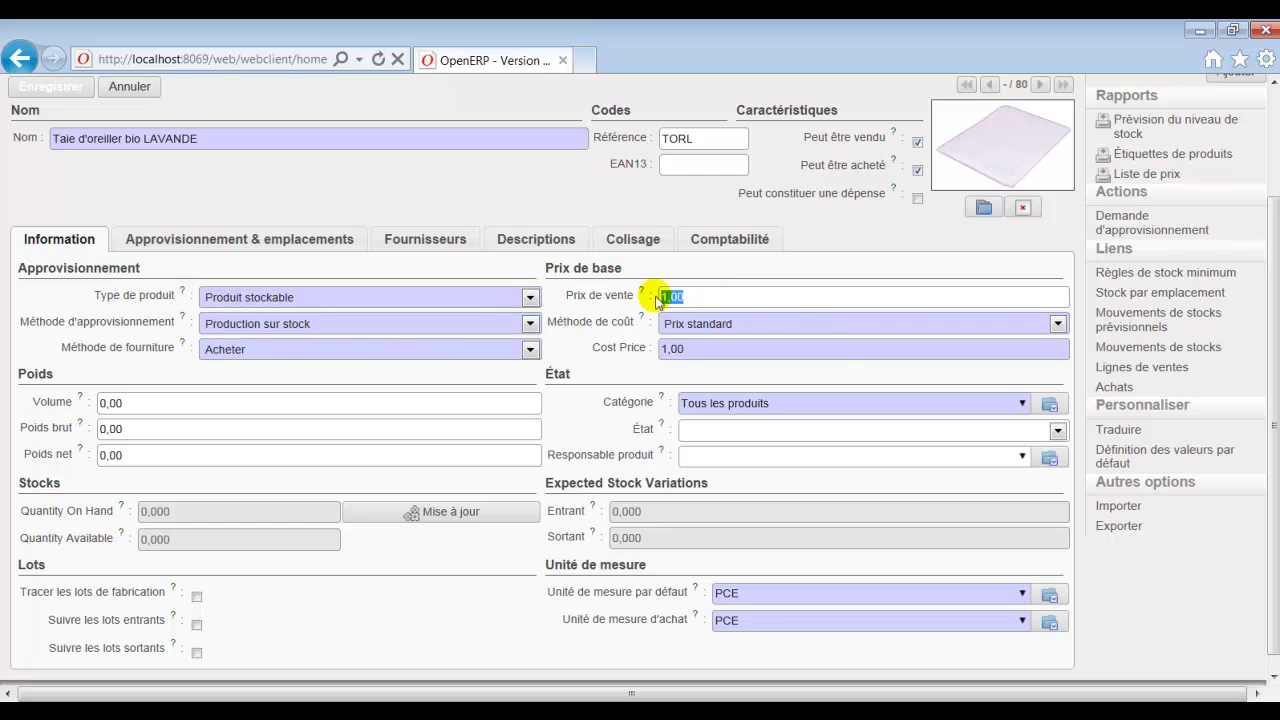
mouse_move(655, 303)
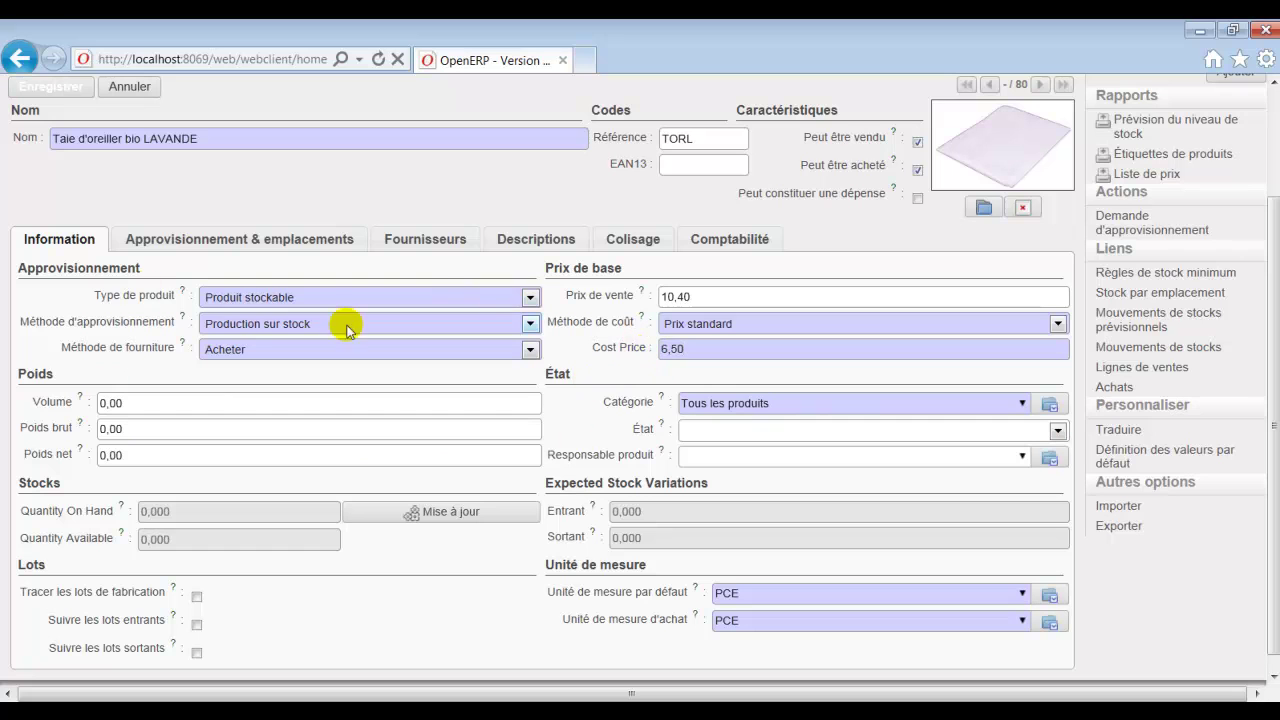
click(1023, 405)
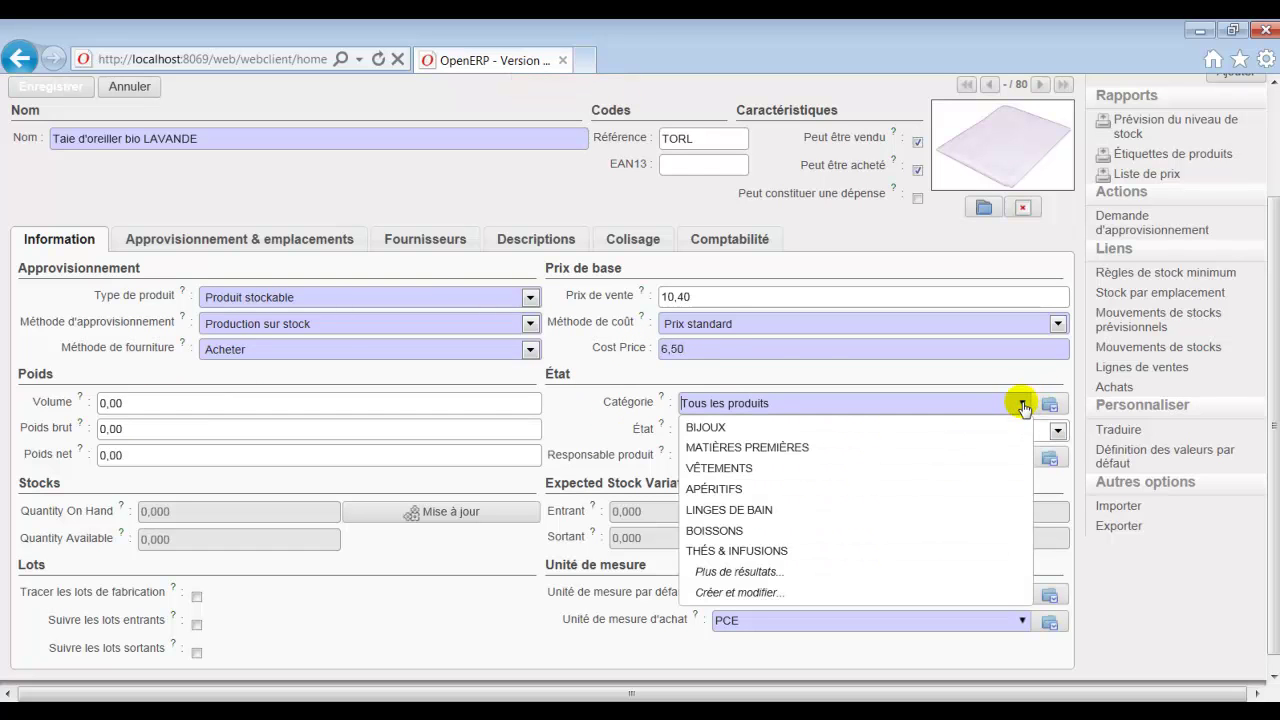
click(756, 512)
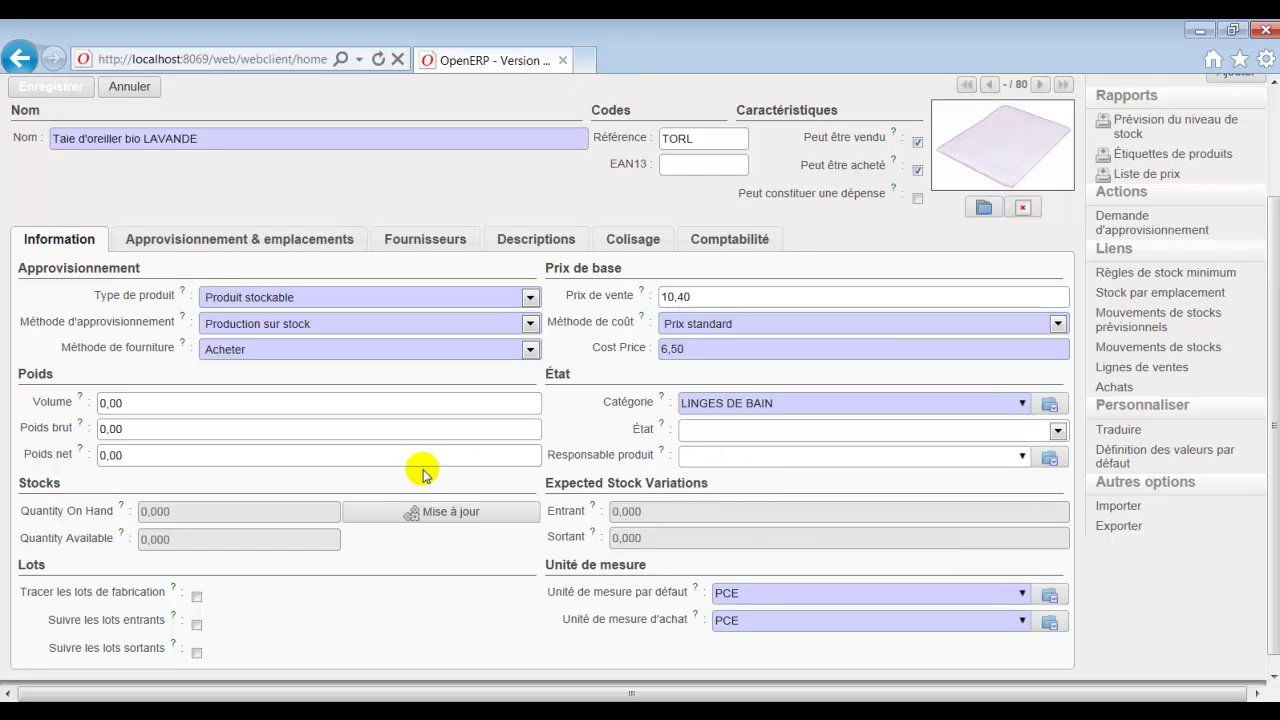
- Update the product's stock to a quantity of 35 at the location Entrepôt and apply the change
scroll(425, 450, down, 1)
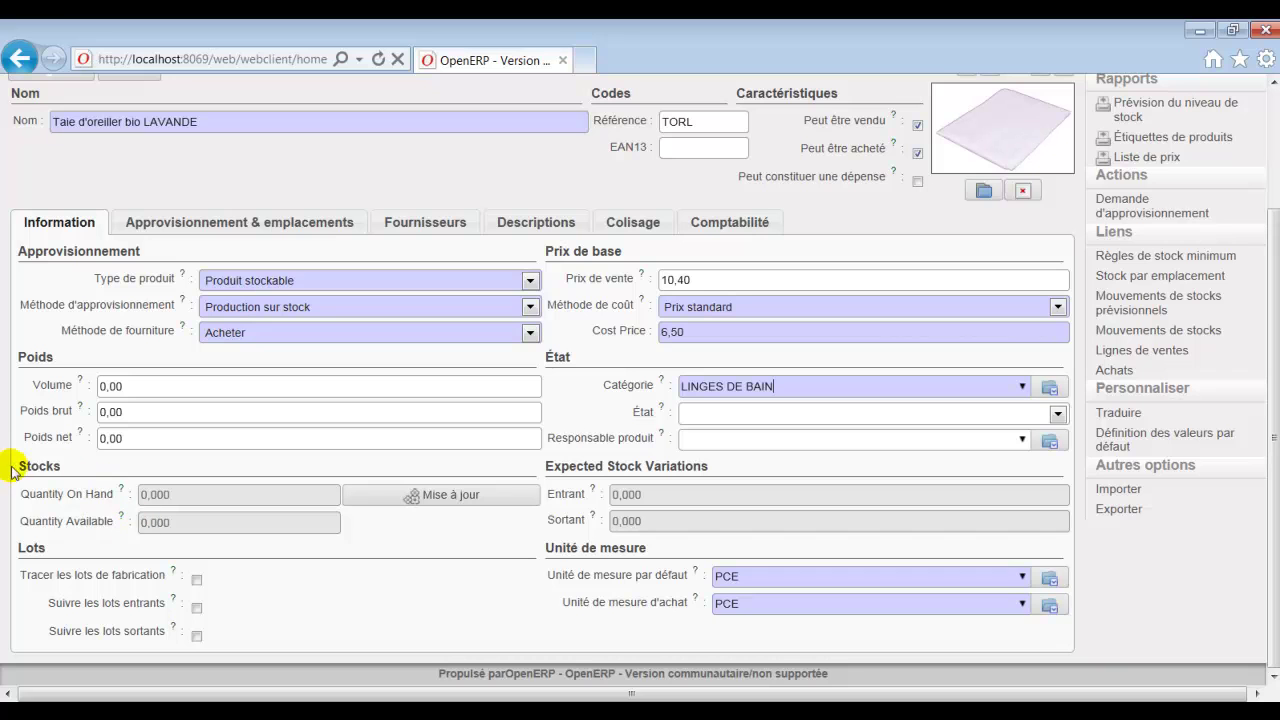
click(443, 500)
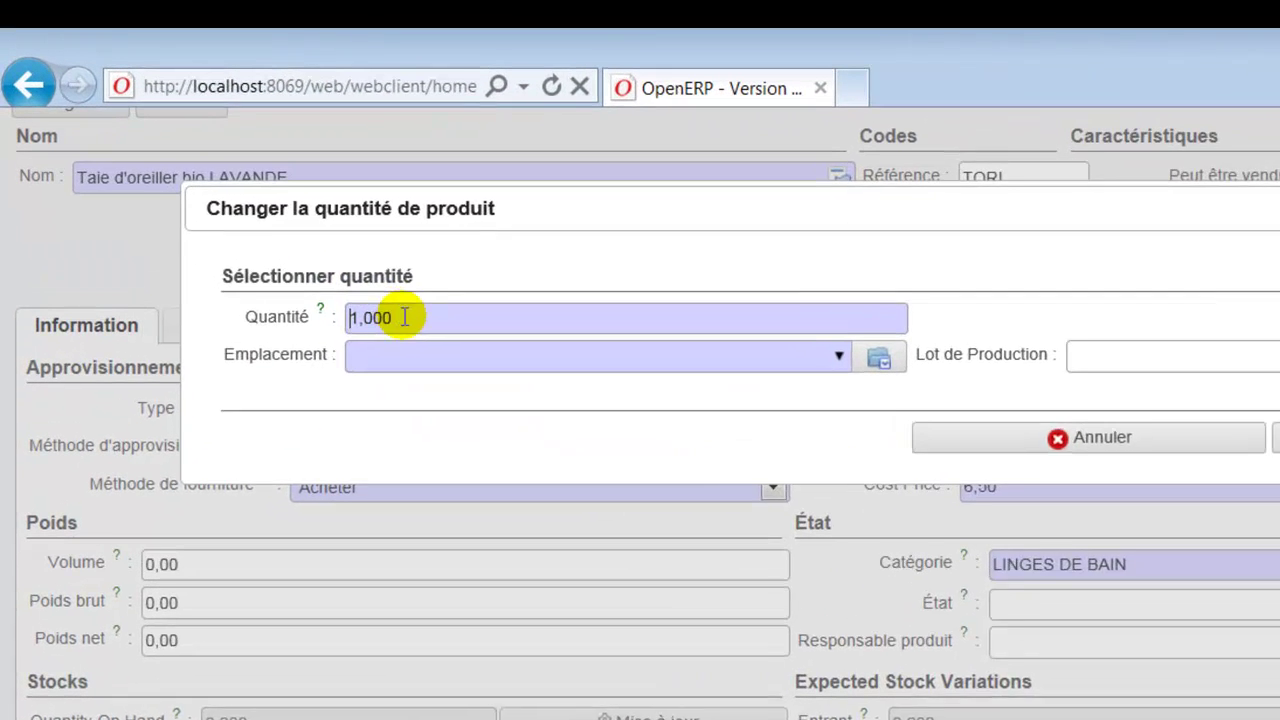
double_click(270, 218)
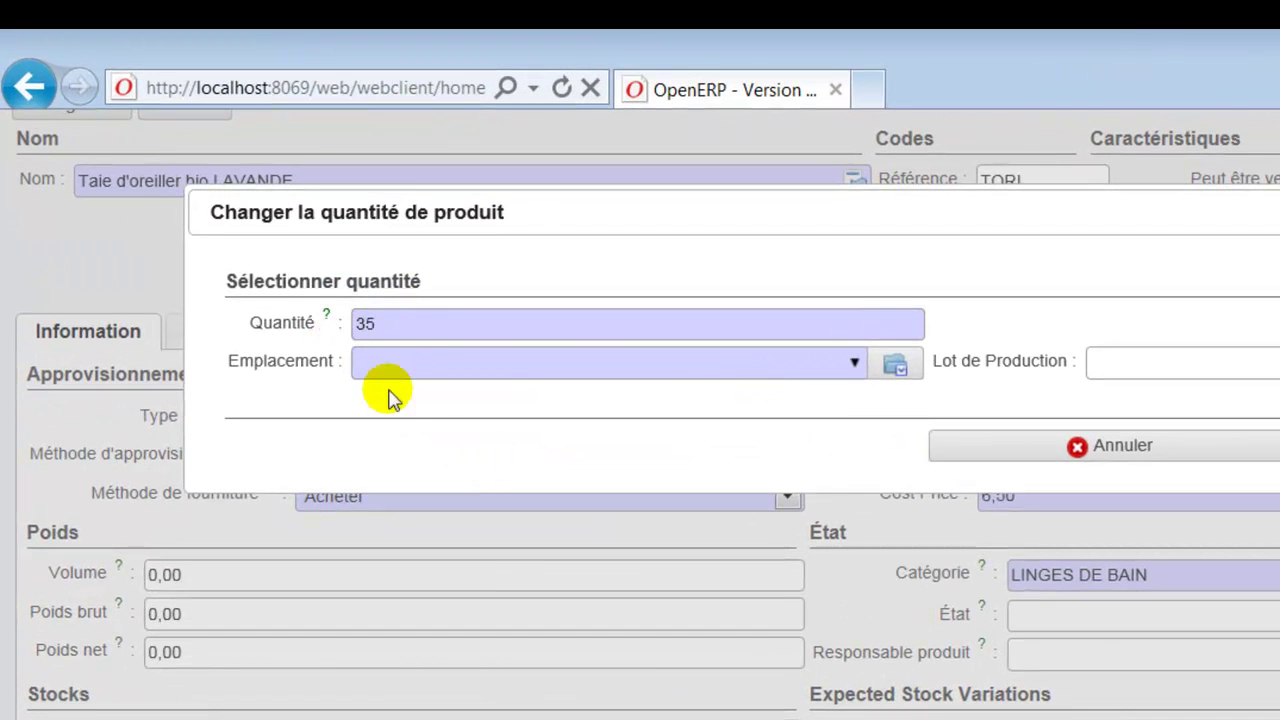
click(853, 367)
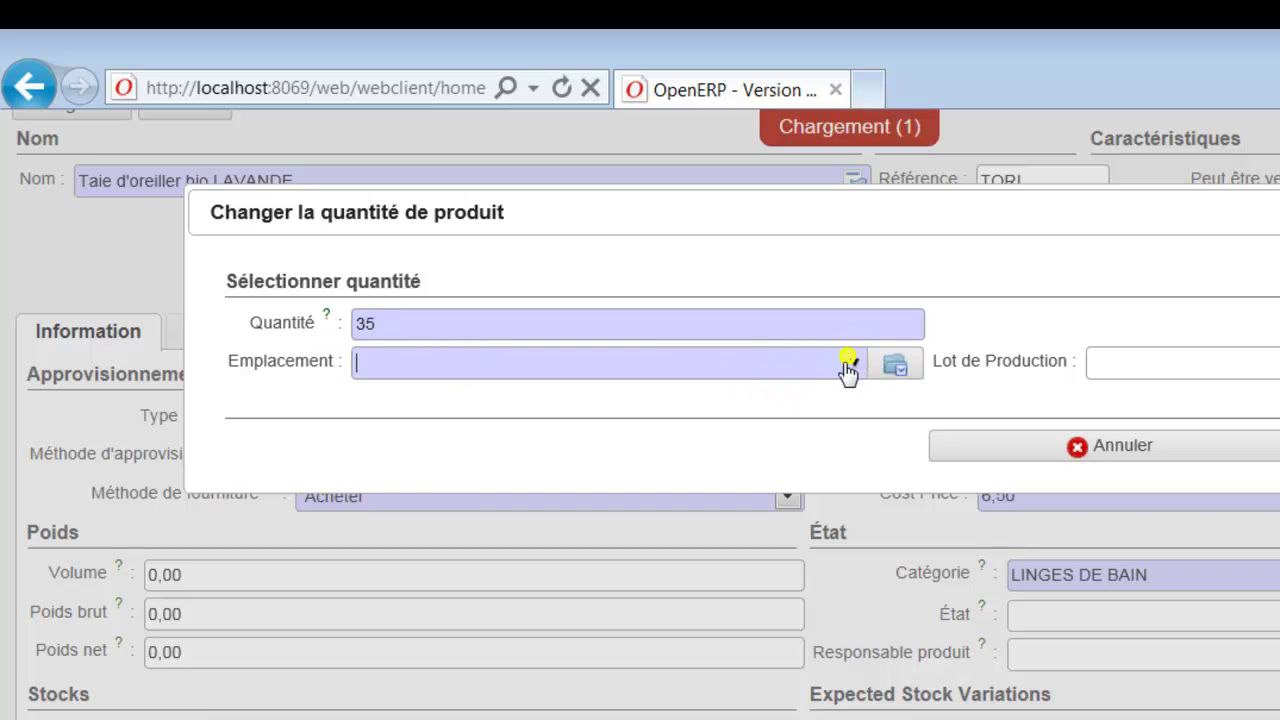
click(384, 463)
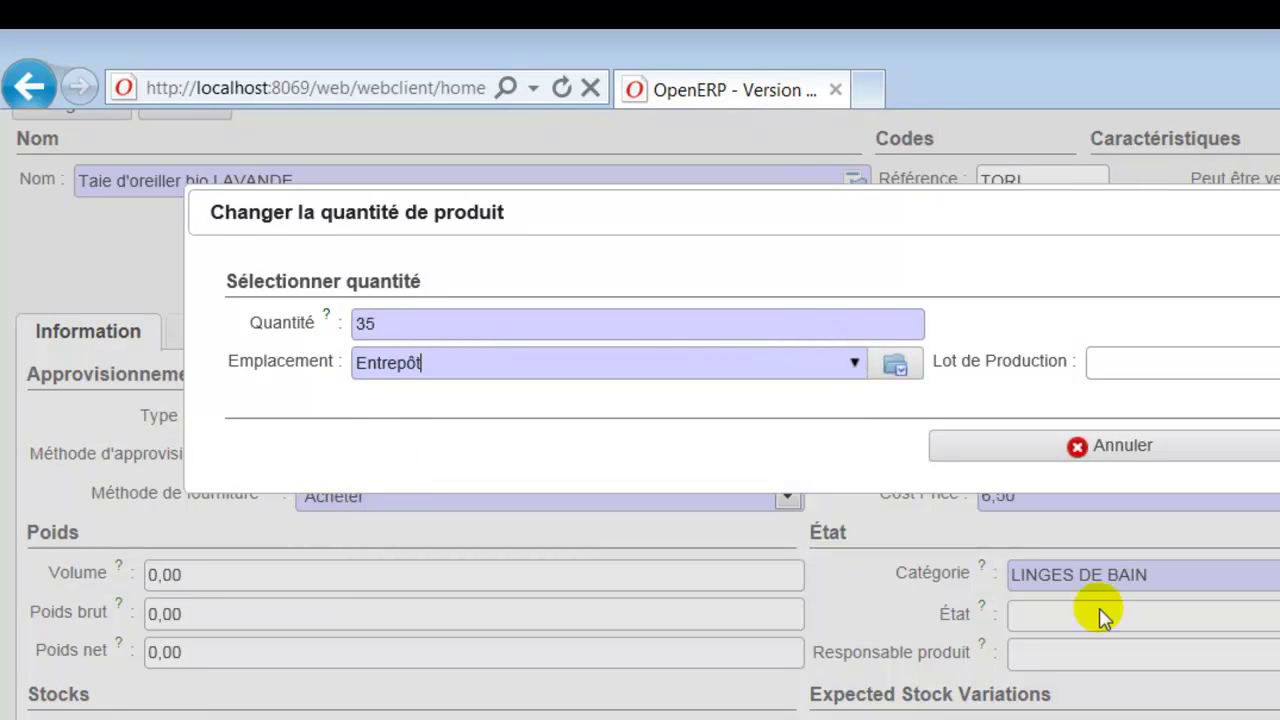
click(1212, 363)
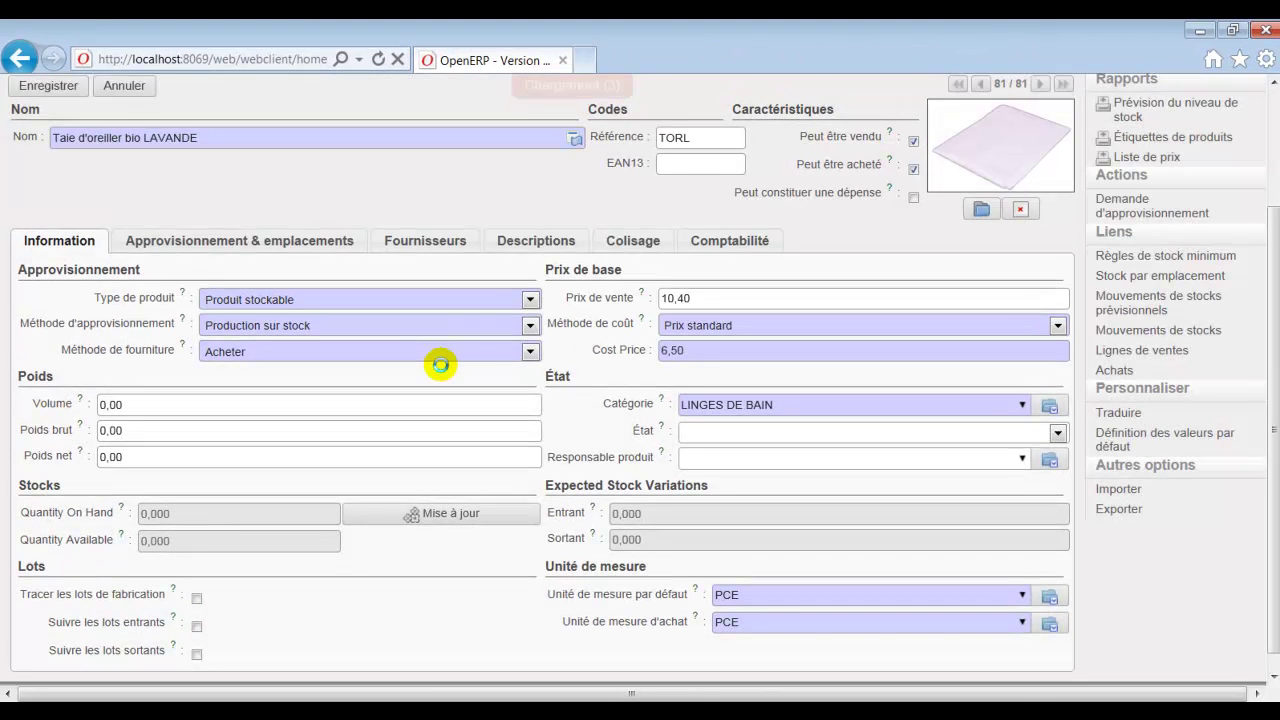
- Create and save a minimum stock rule for the warehouse Your Company with a minimum quantity of 24 and a maximum of 40
click(254, 245)
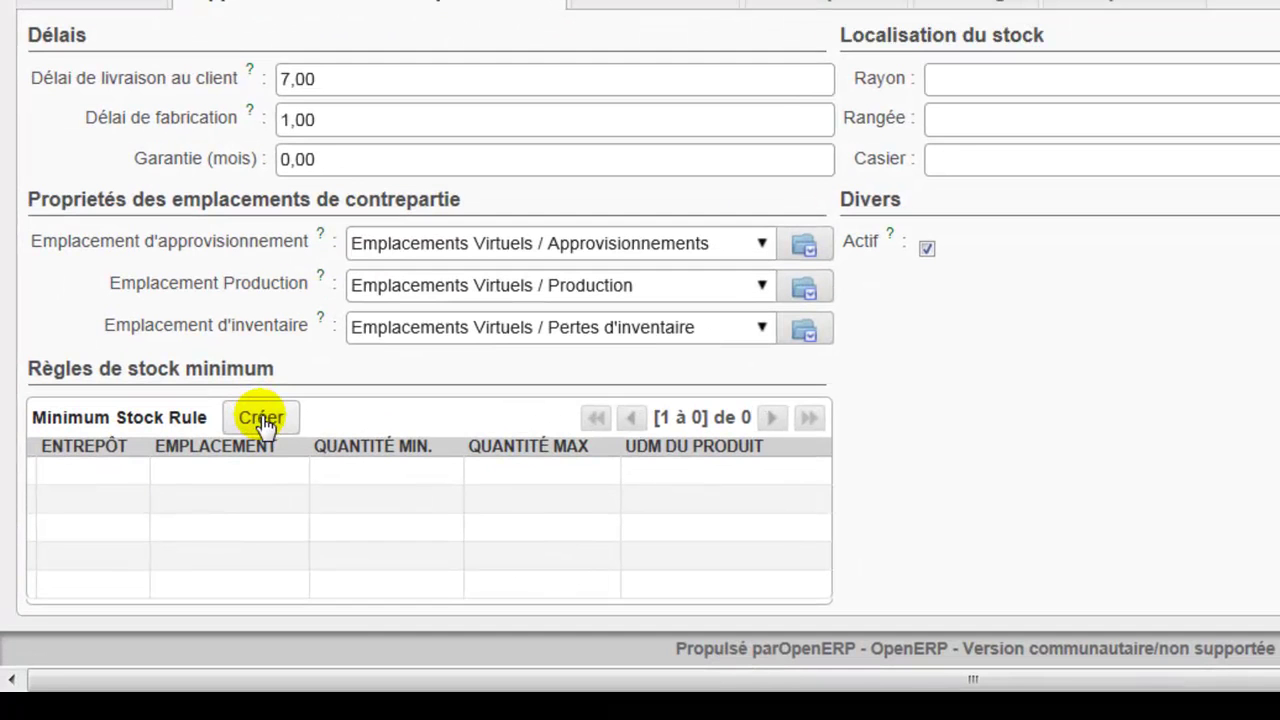
click(261, 418)
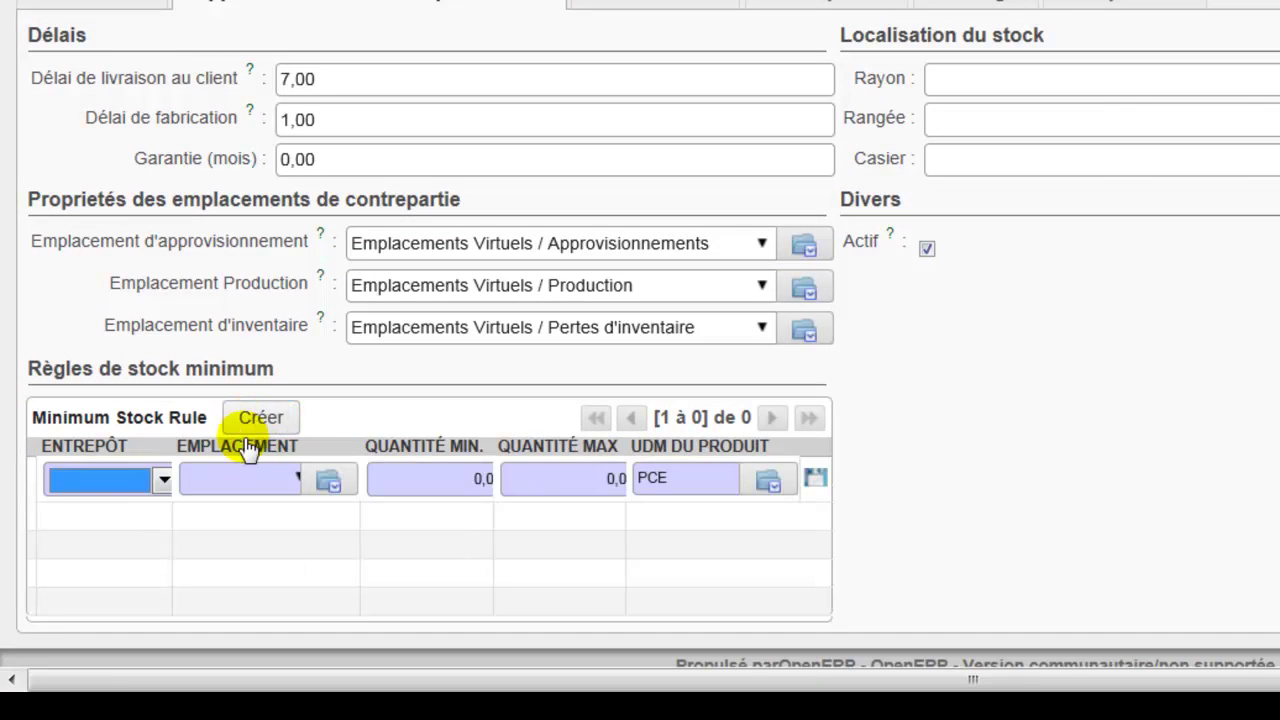
click(163, 481)
click(143, 534)
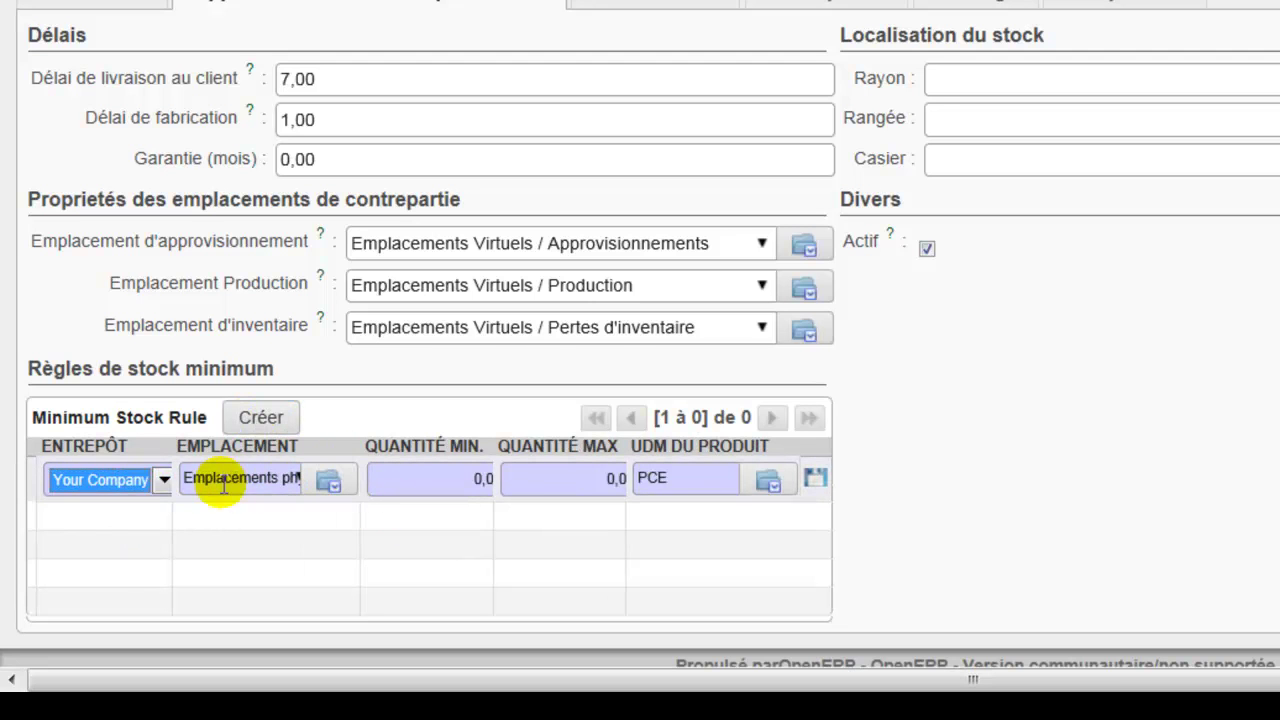
click(435, 477)
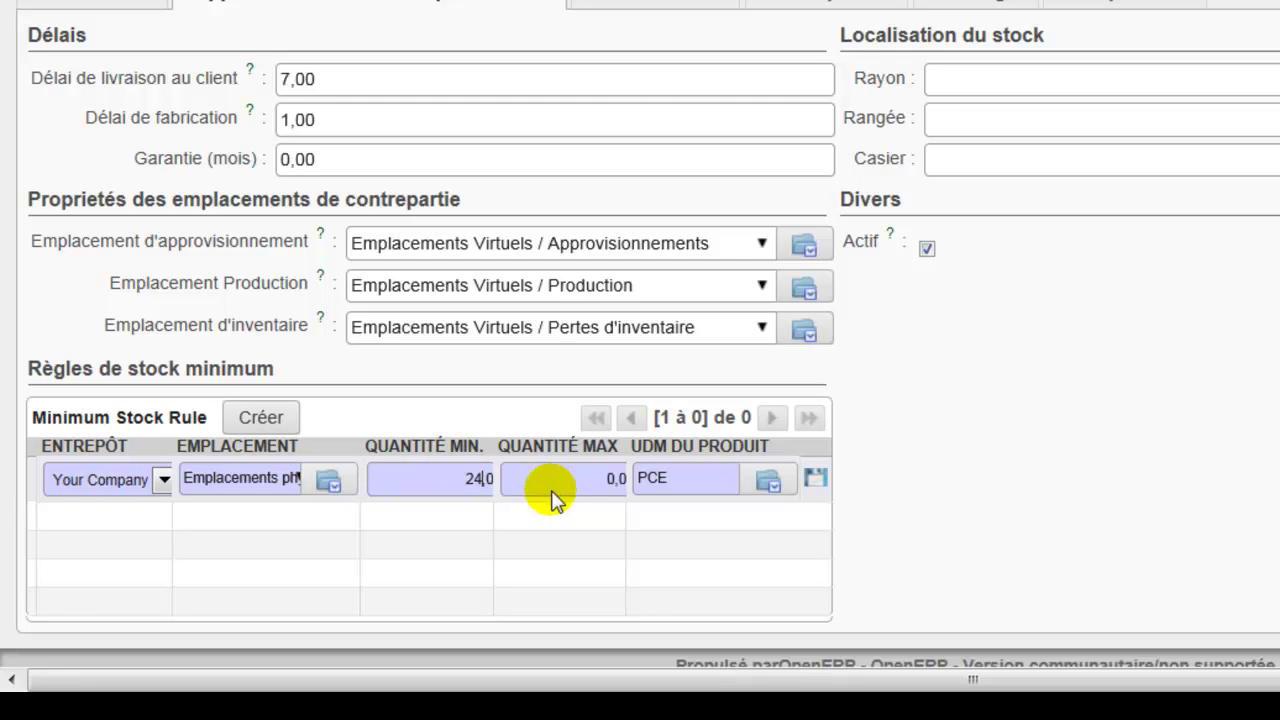
click(591, 477)
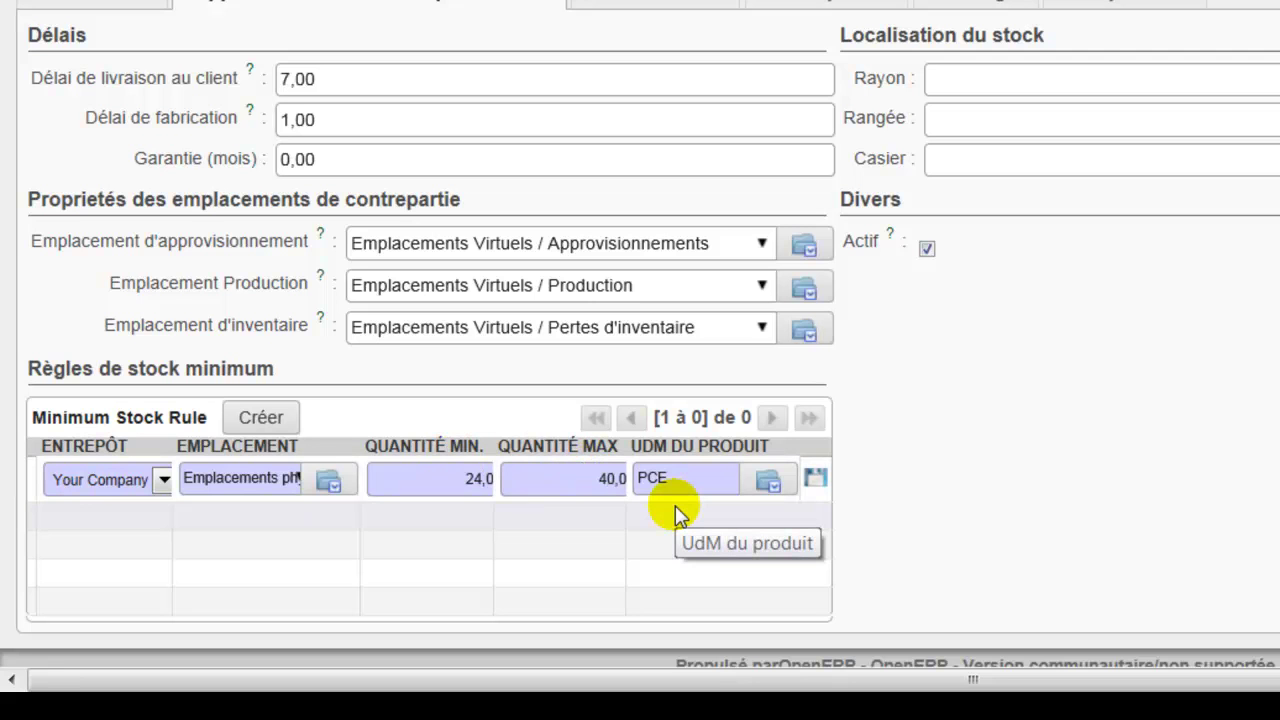
click(816, 479)
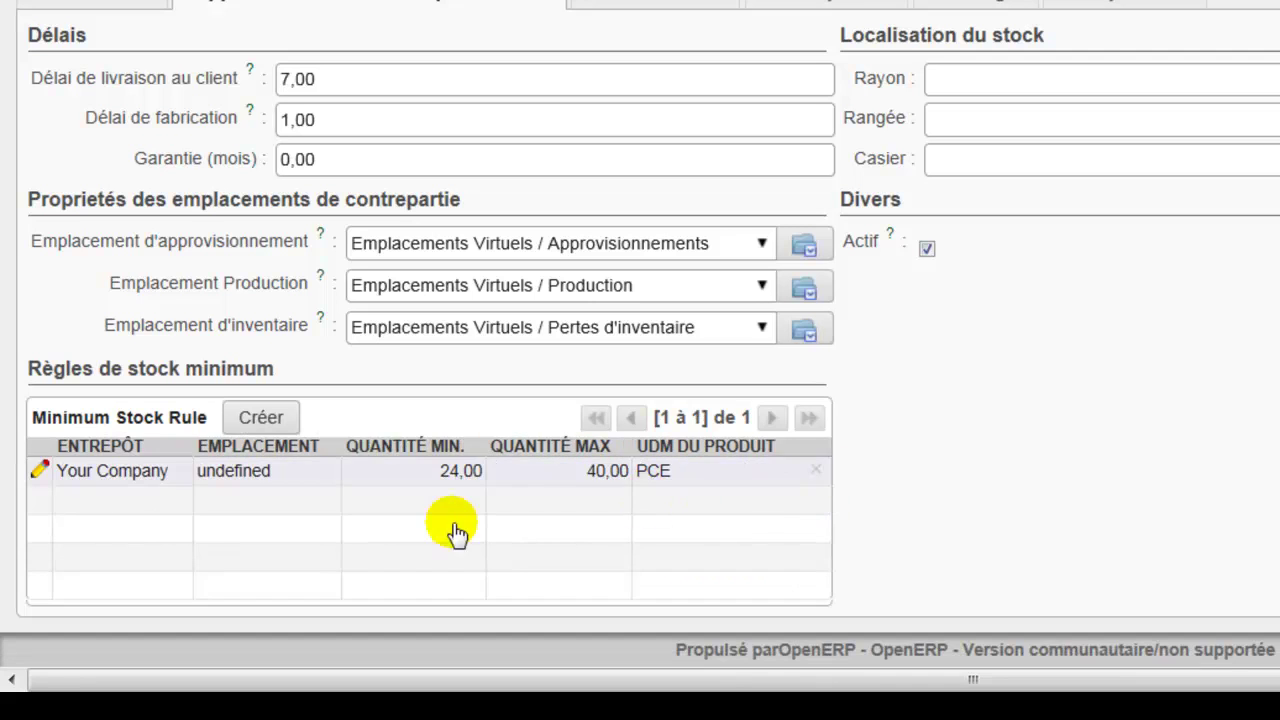
mouse_move(512, 500)
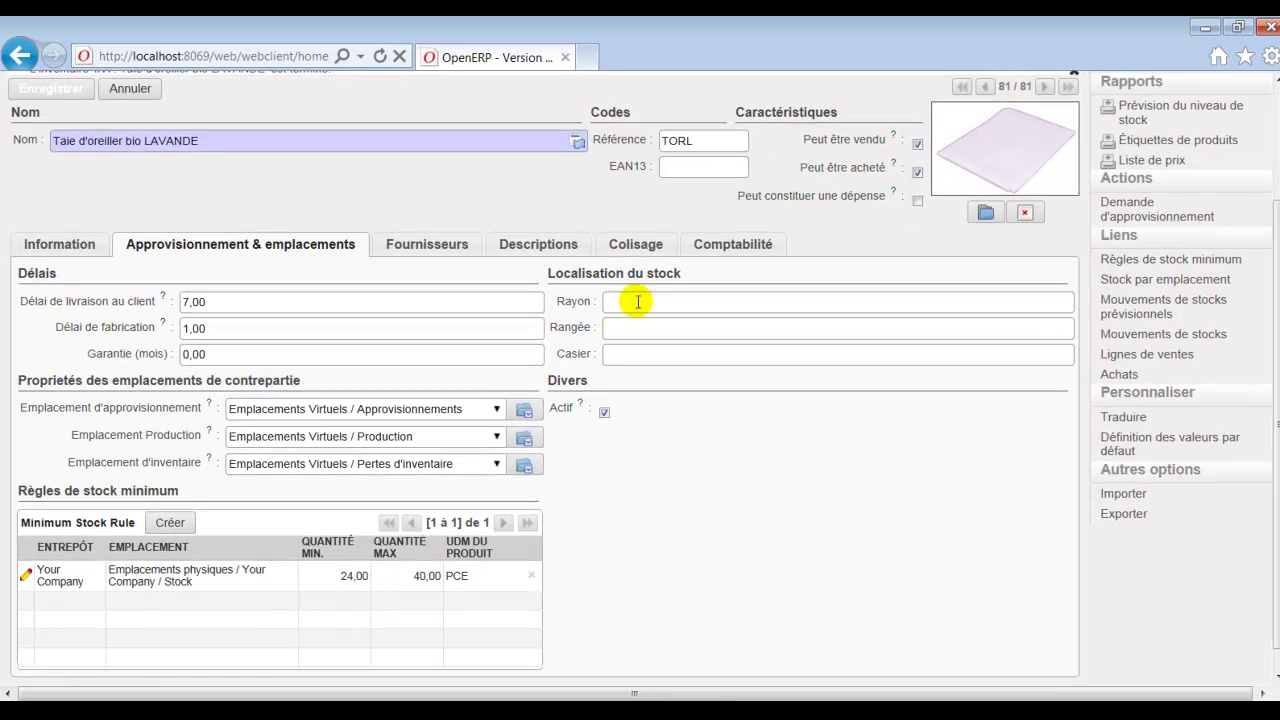
- Add the supplier LINGE BIO D'ALSACE to the product with a delivery lead time of 8, then save and close the supplier record
click(443, 246)
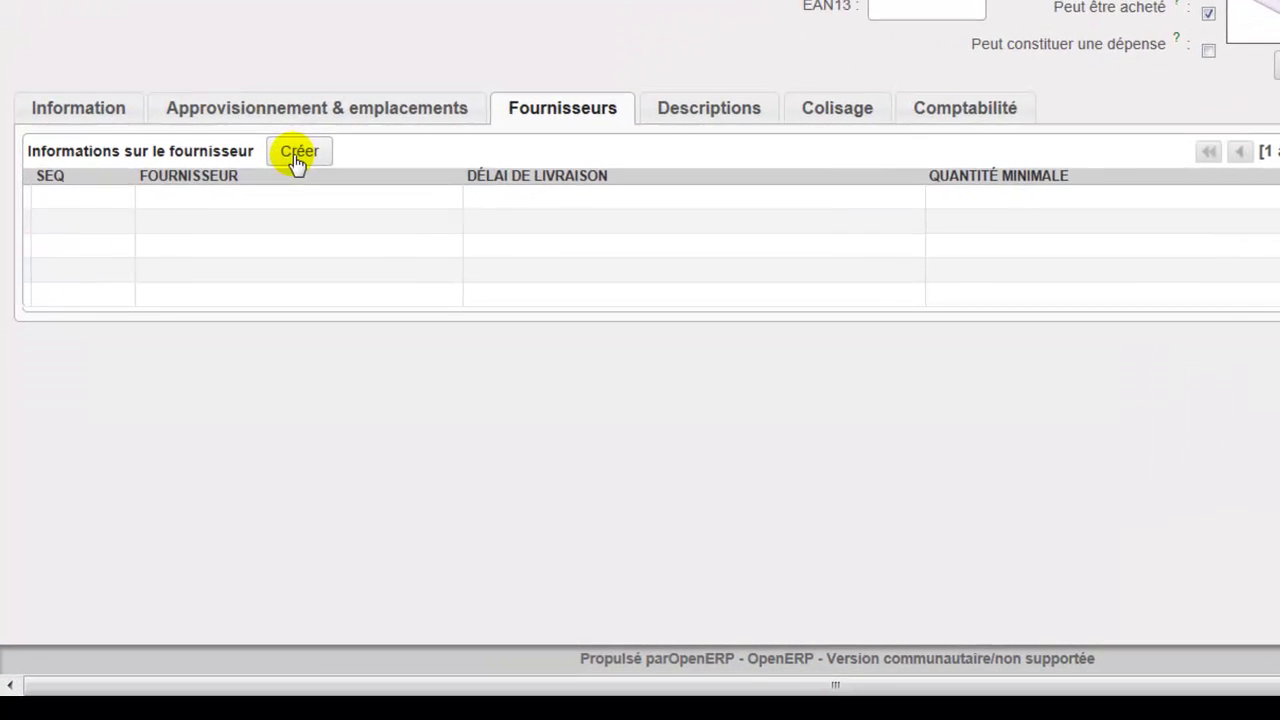
click(299, 155)
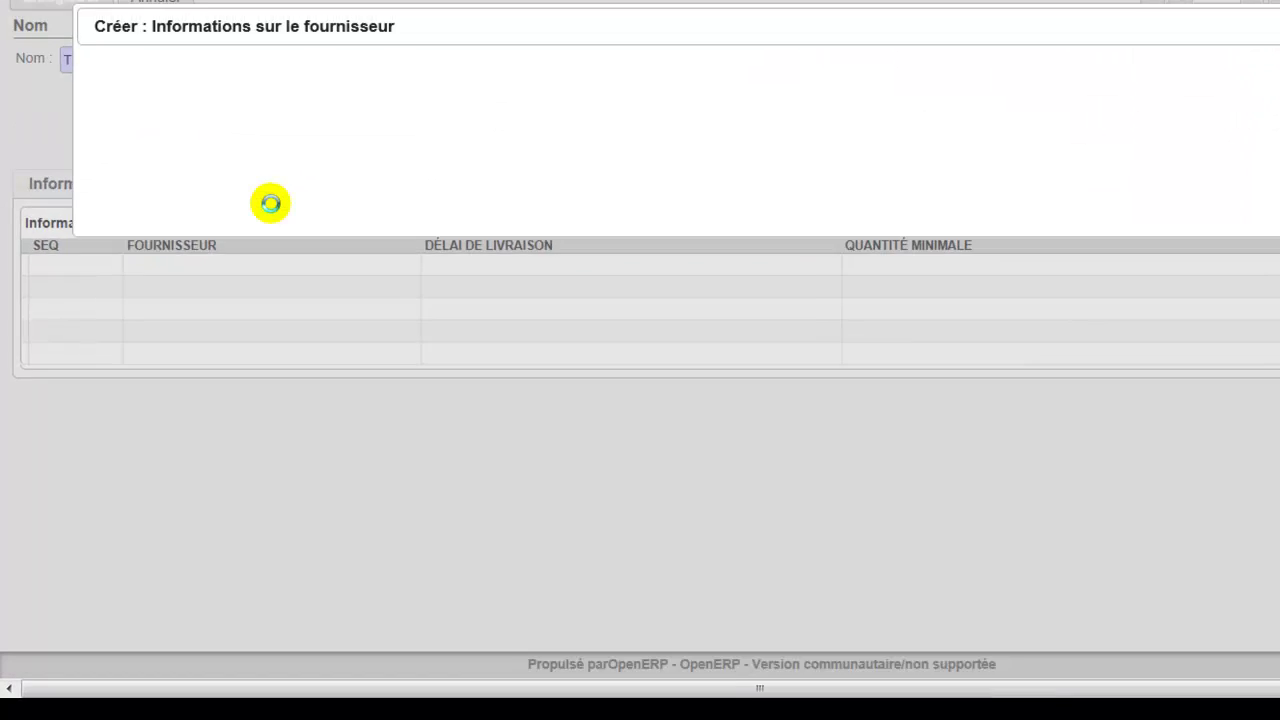
text(LIN)
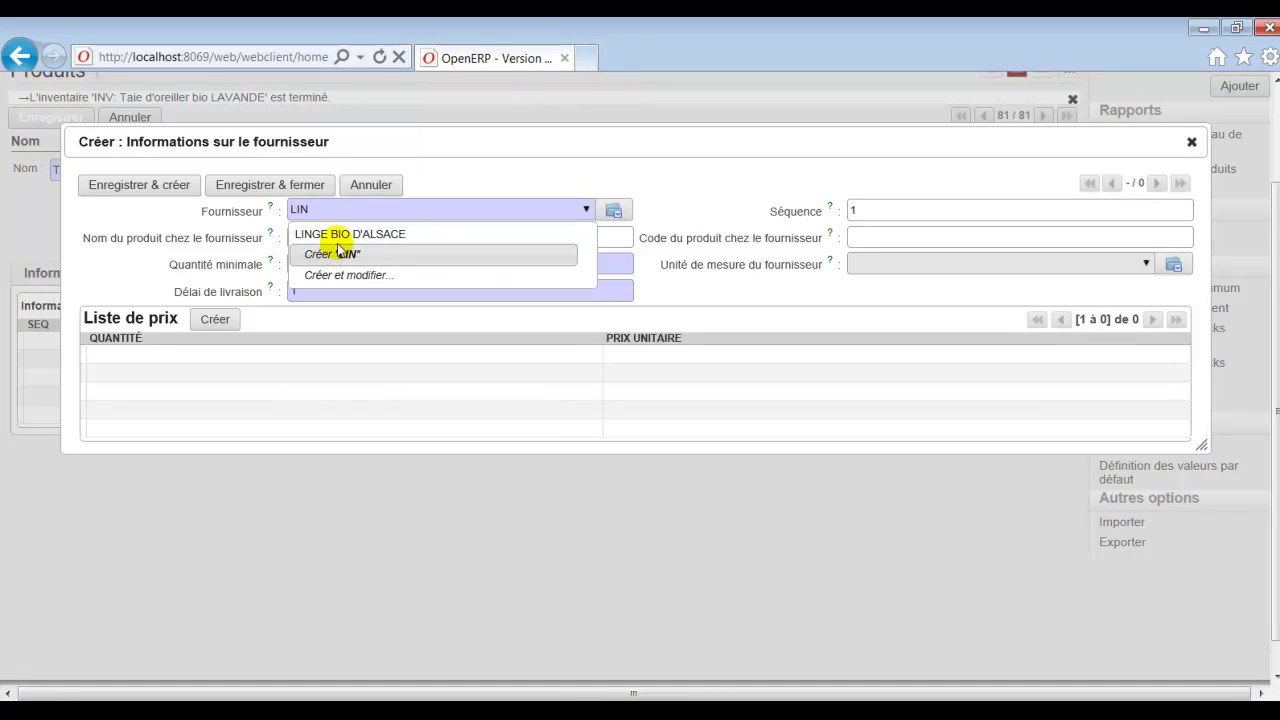
click(331, 238)
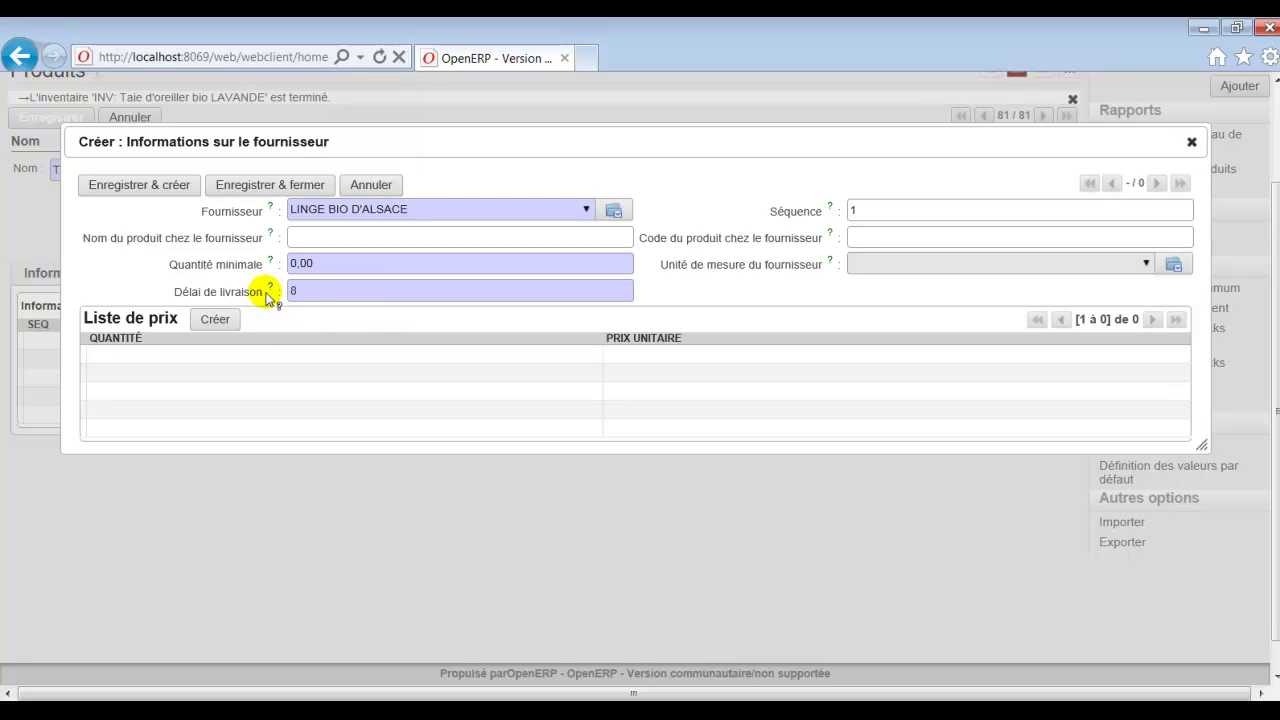
click(262, 186)
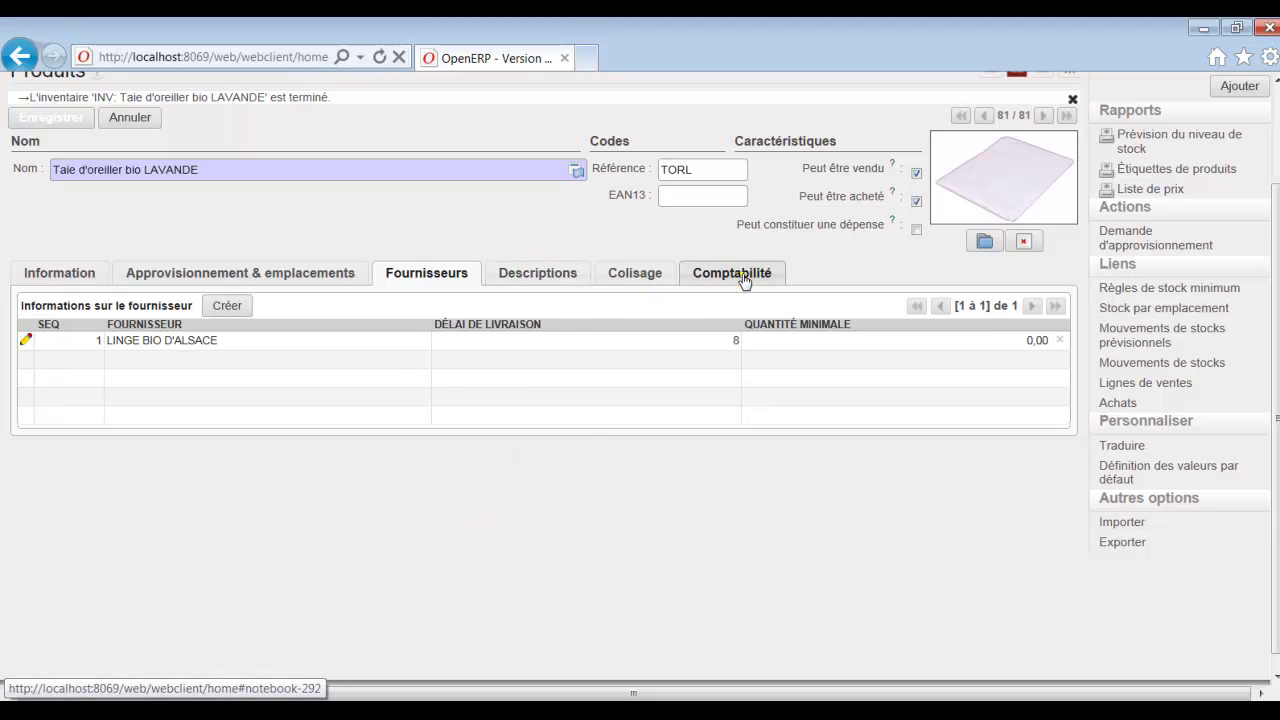
- In the product's accounting settings, add the sales tax TVA collectée (vente) 20 % and delete TVA collectée (vente) 5%
click(744, 278)
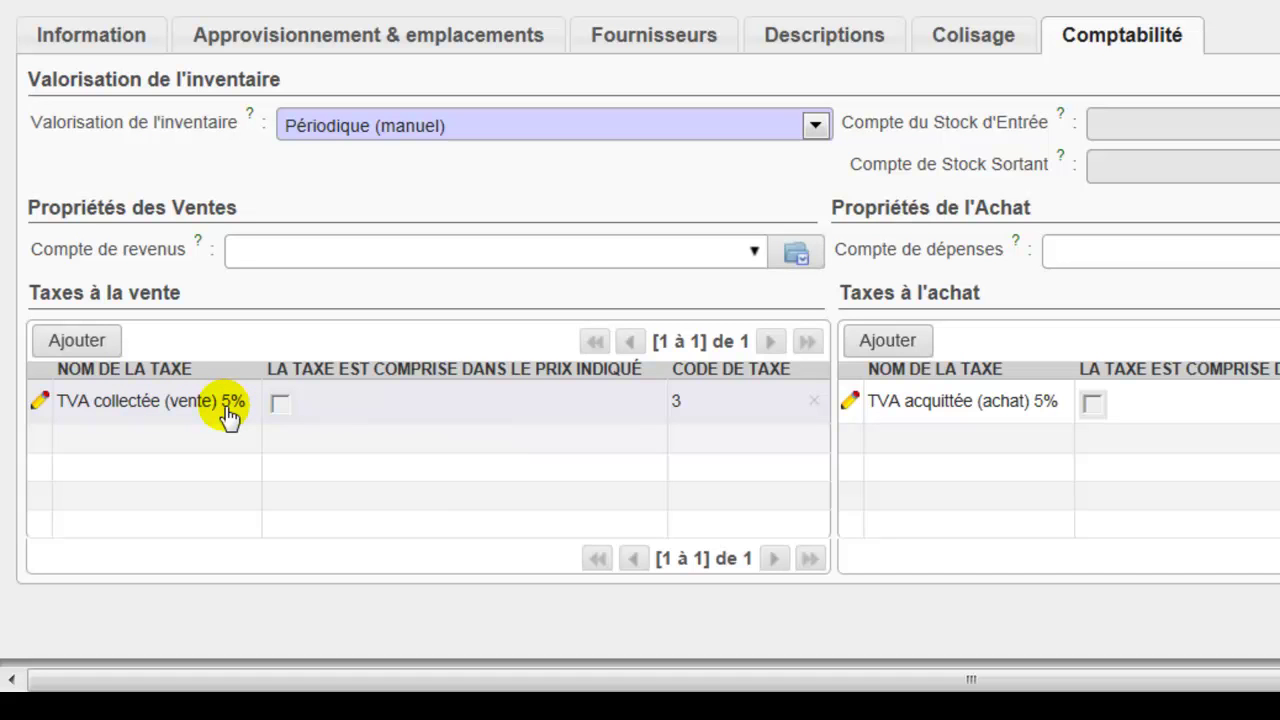
click(77, 341)
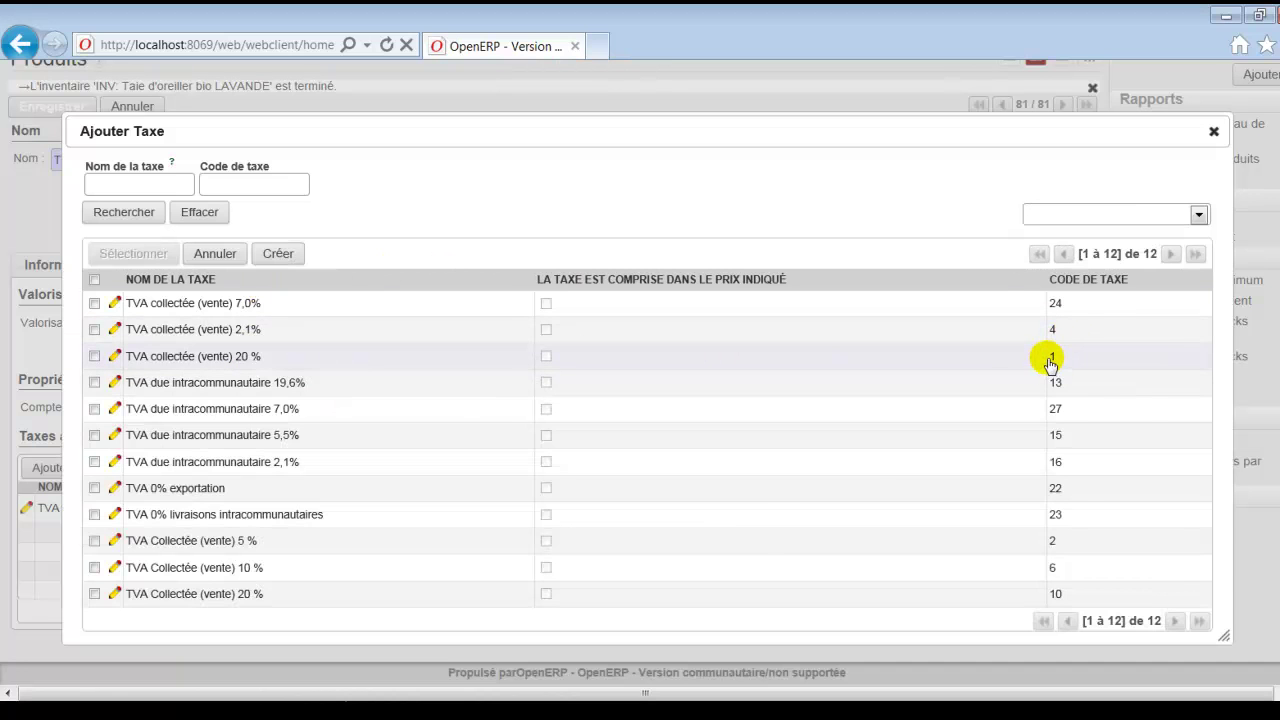
click(1051, 365)
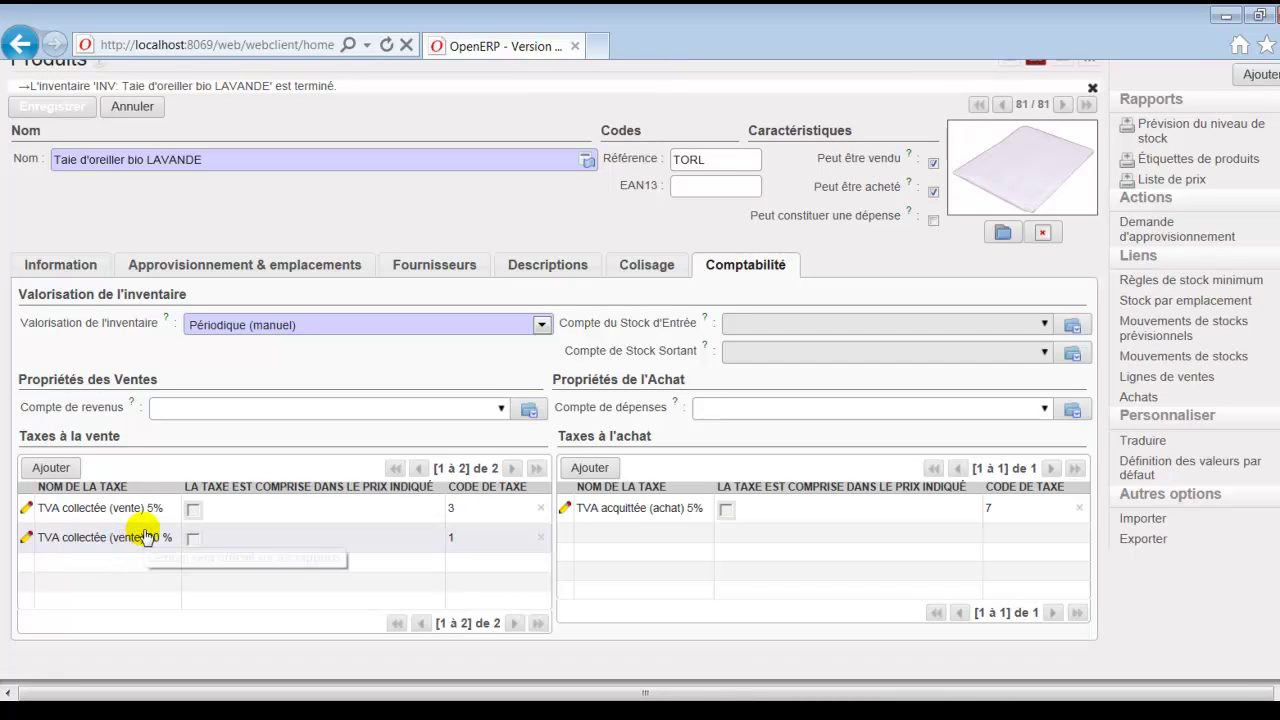
click(540, 511)
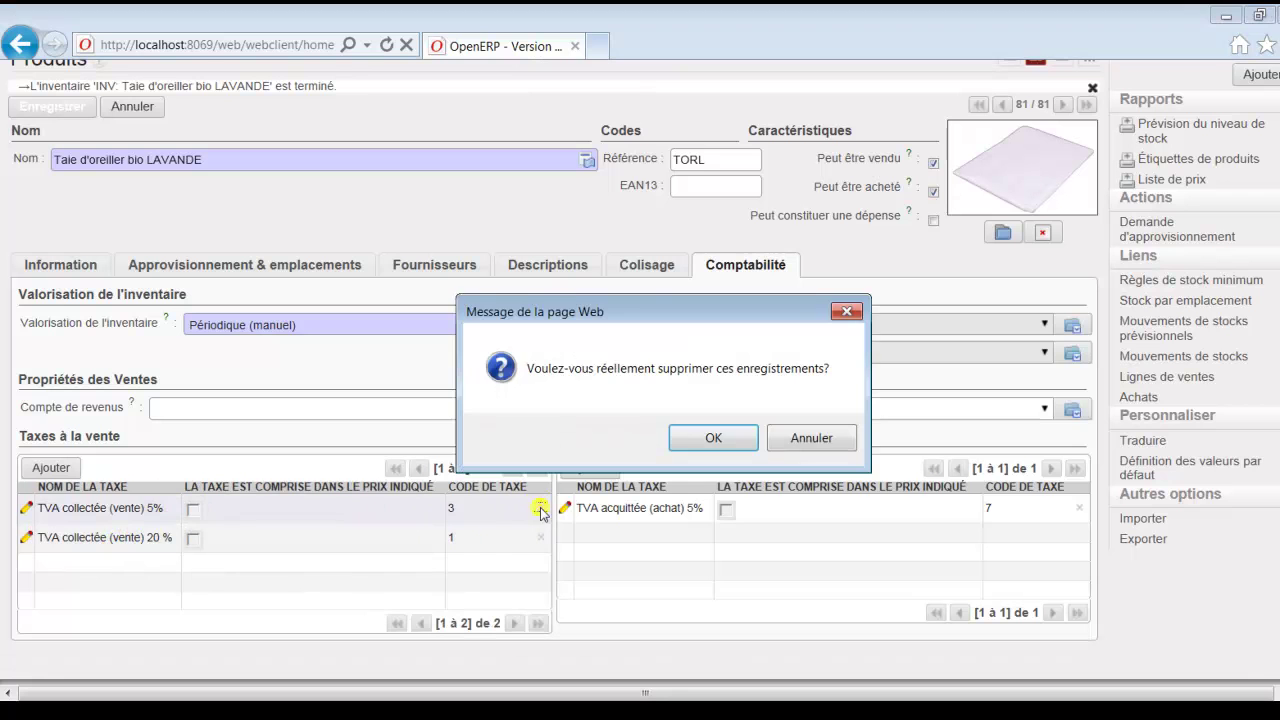
click(710, 438)
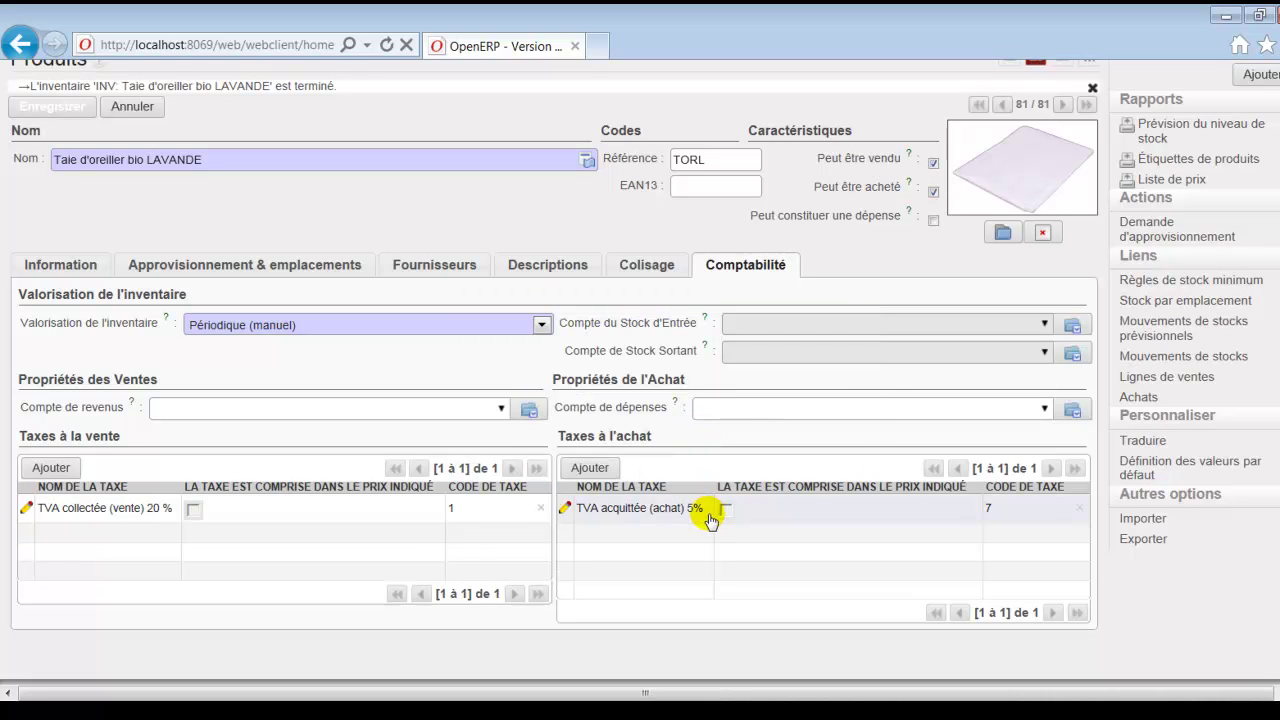
- Add the purchase tax TVA acquittée (achat) 20% to the product and delete TVA acquittée (achat) 5%
click(578, 470)
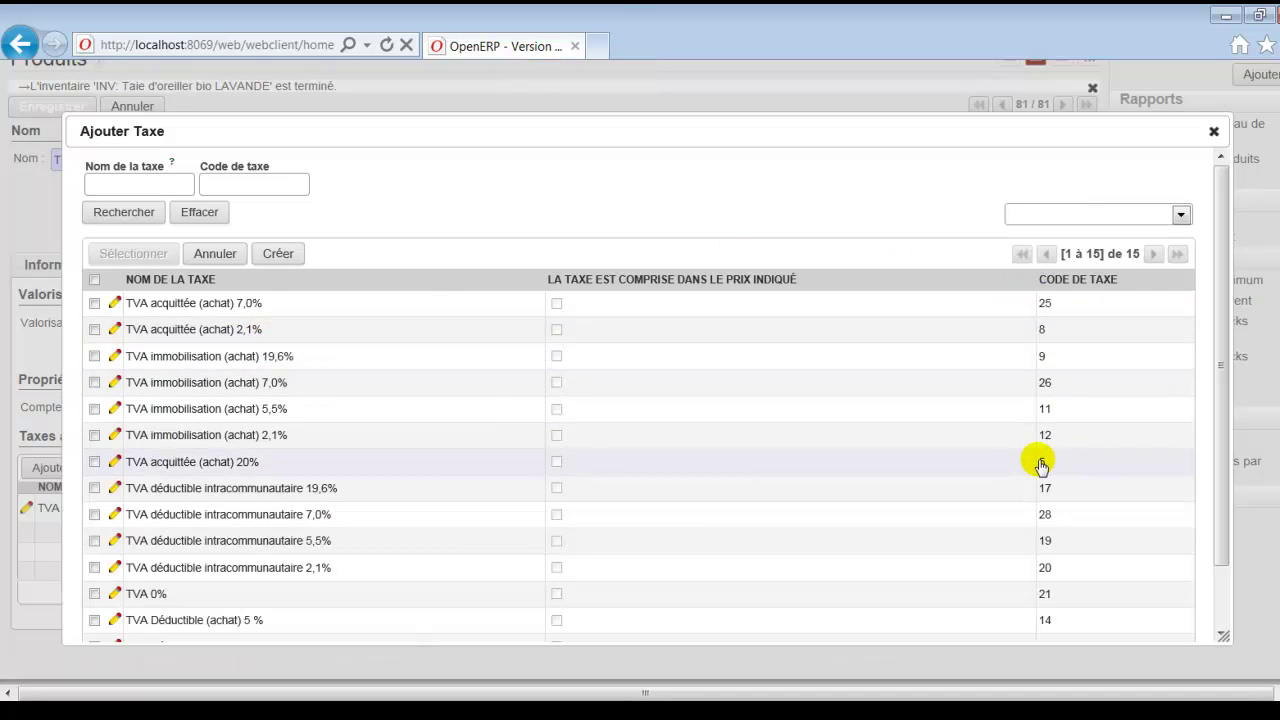
click(1041, 466)
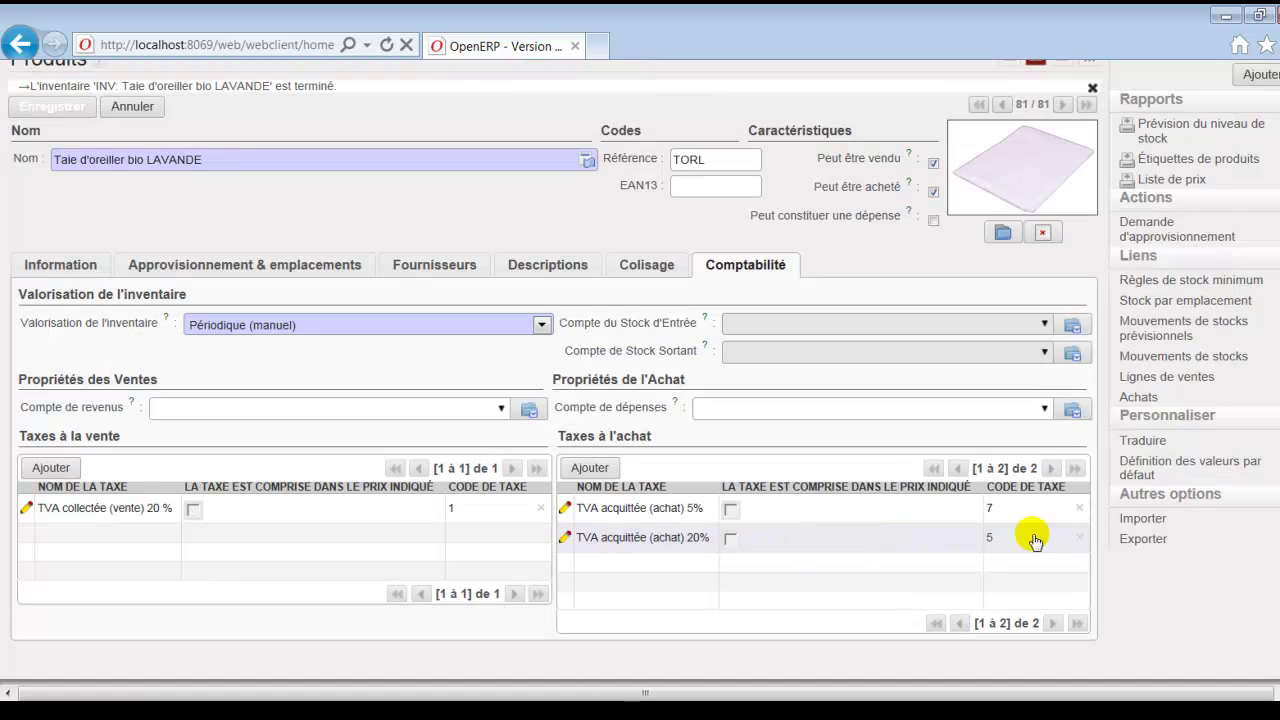
click(1079, 509)
click(716, 440)
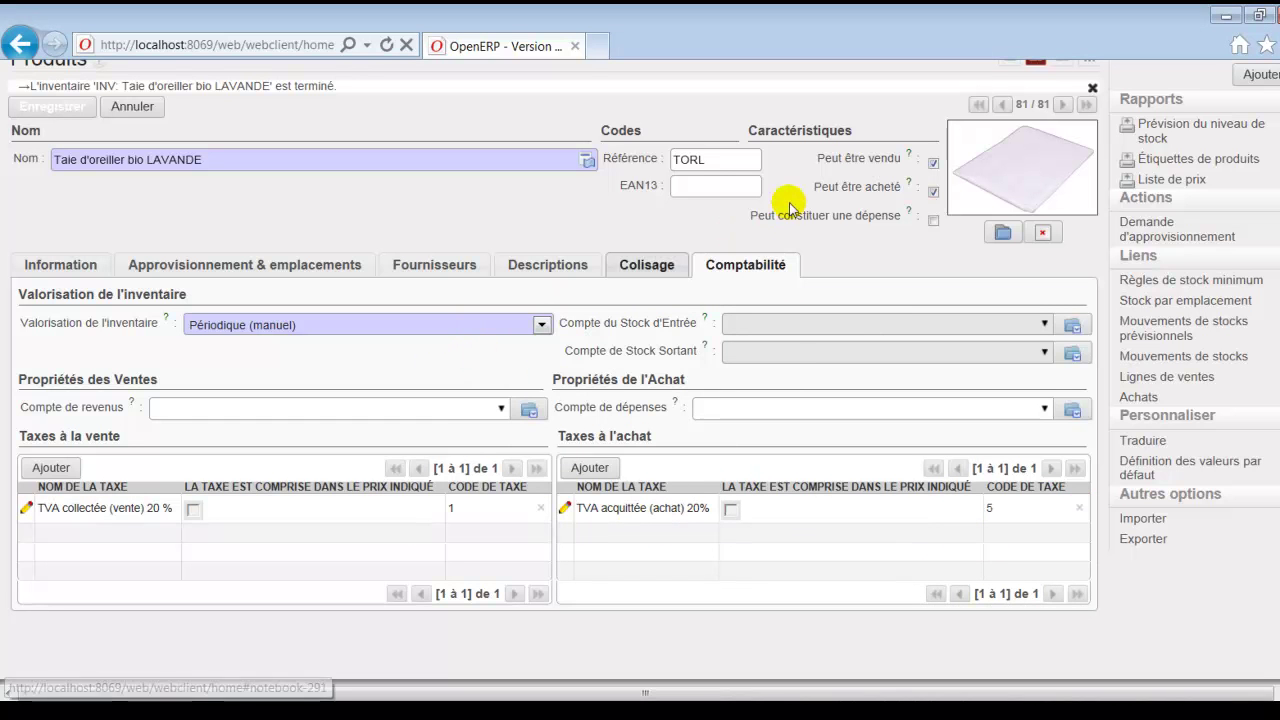
- Return to the product's general information and save the product record
scroll(398, 444, up, 2)
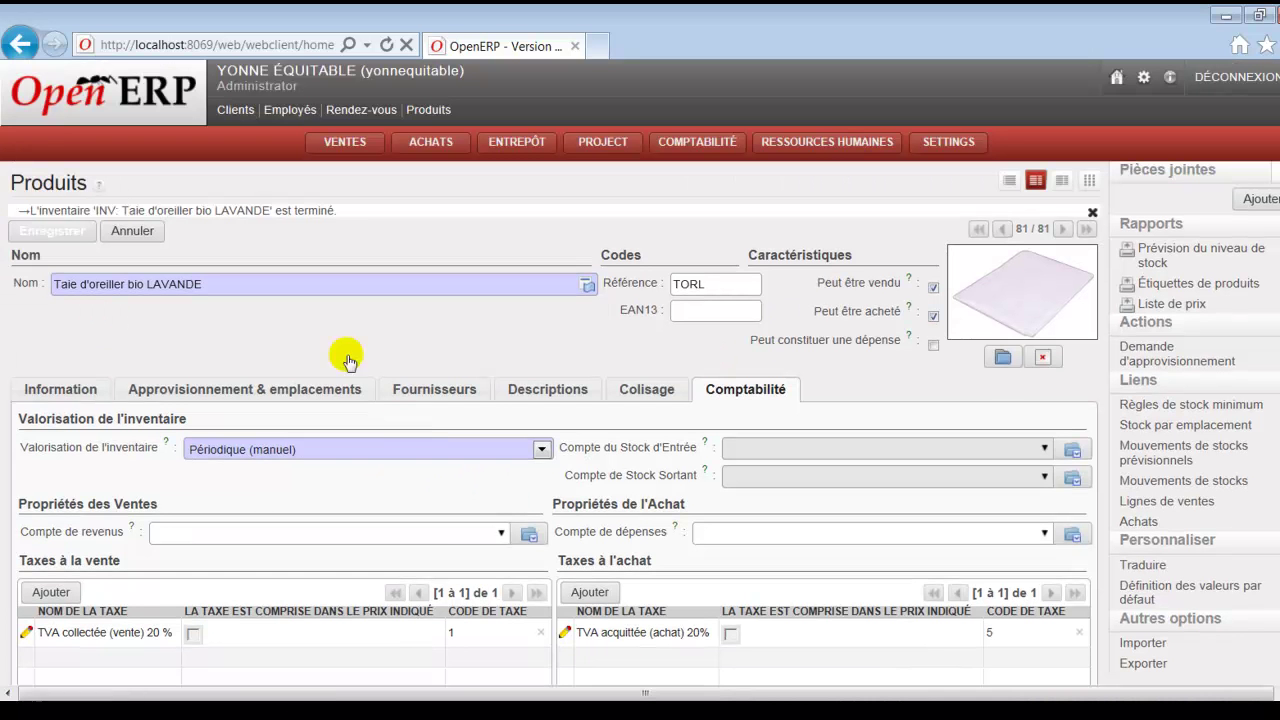
click(88, 393)
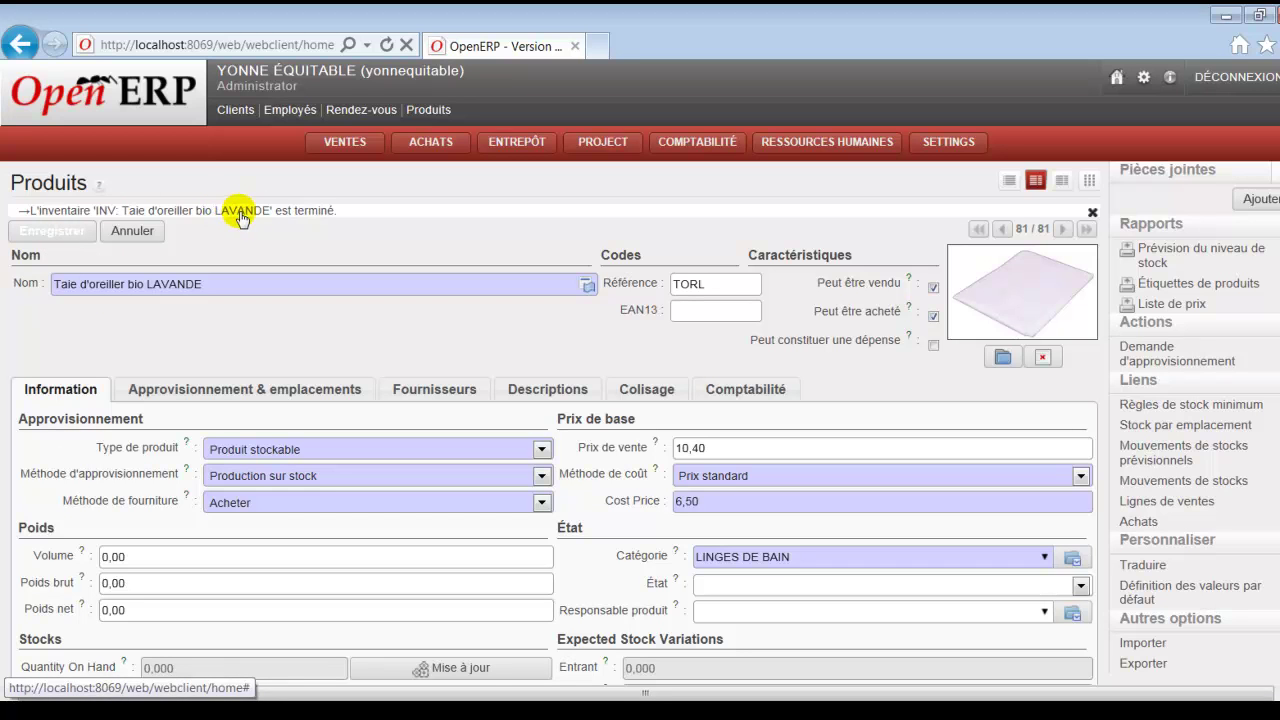
click(50, 234)
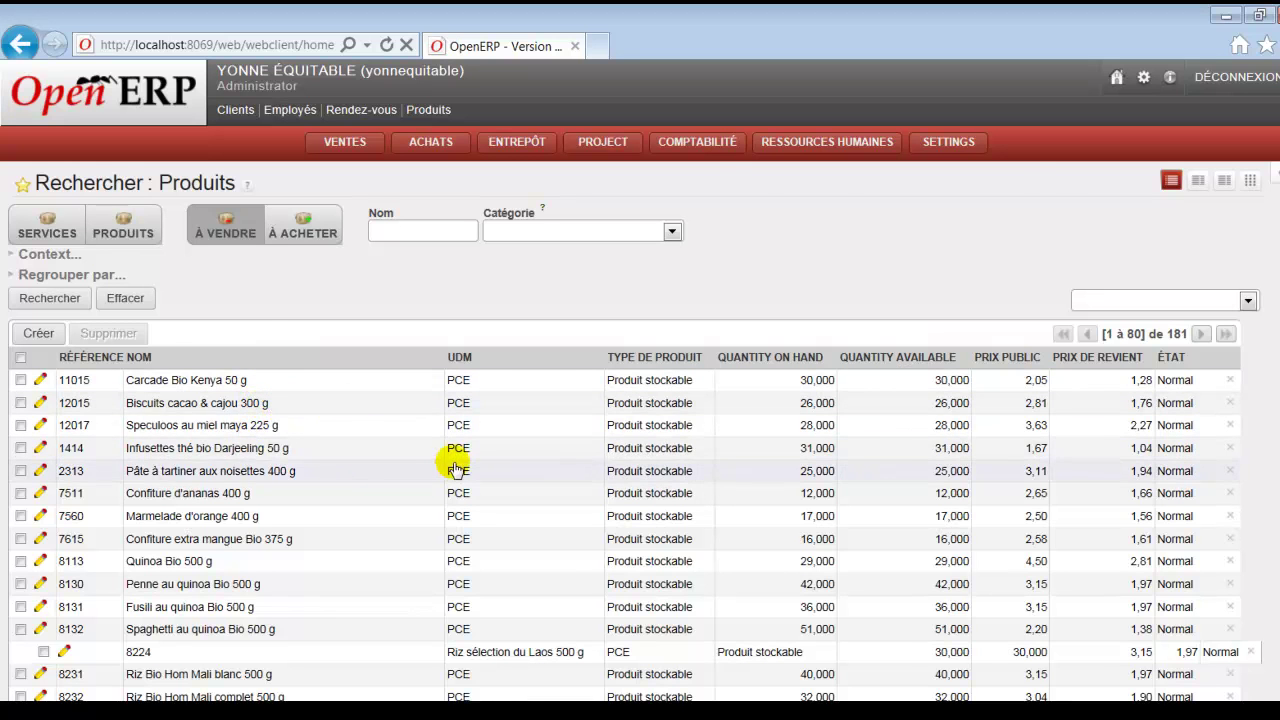
- Open the physical inventory record "INV: Taie d'oreiller bio LAVANDE" in the warehouse's stock management to check the product's stock entry
scroll(451, 466, down, 1)
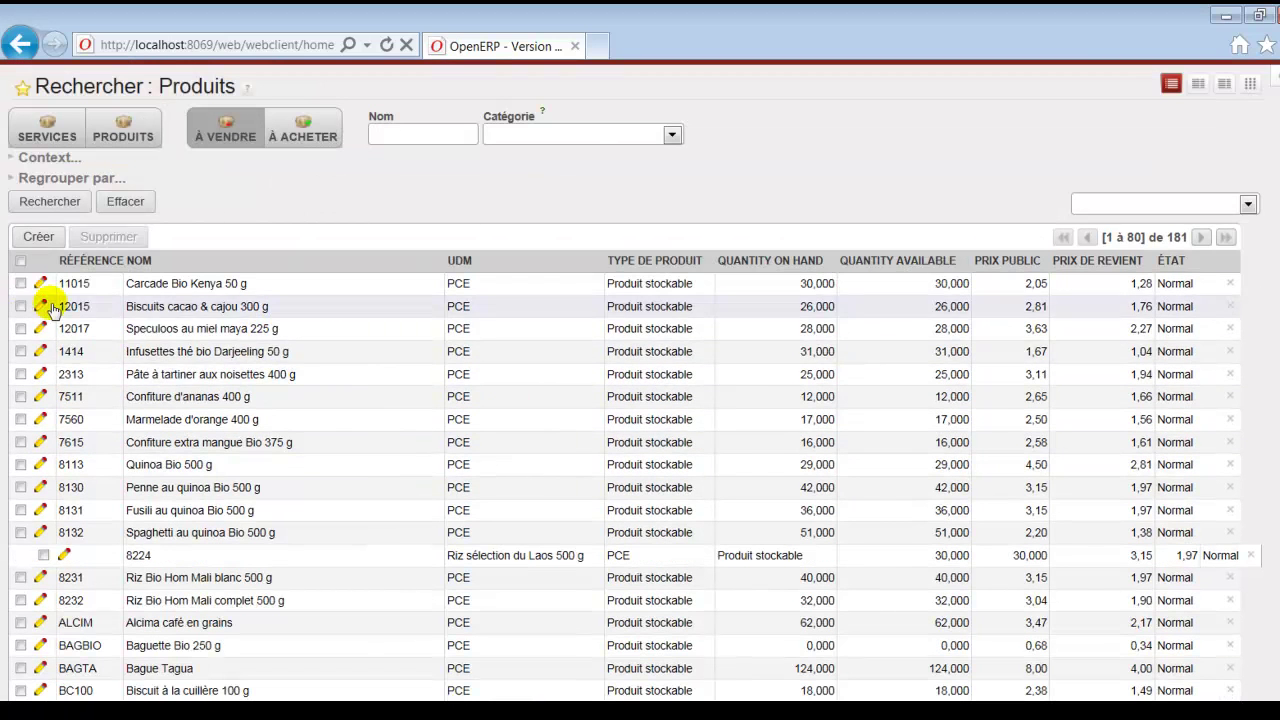
scroll(130, 305, up, 1)
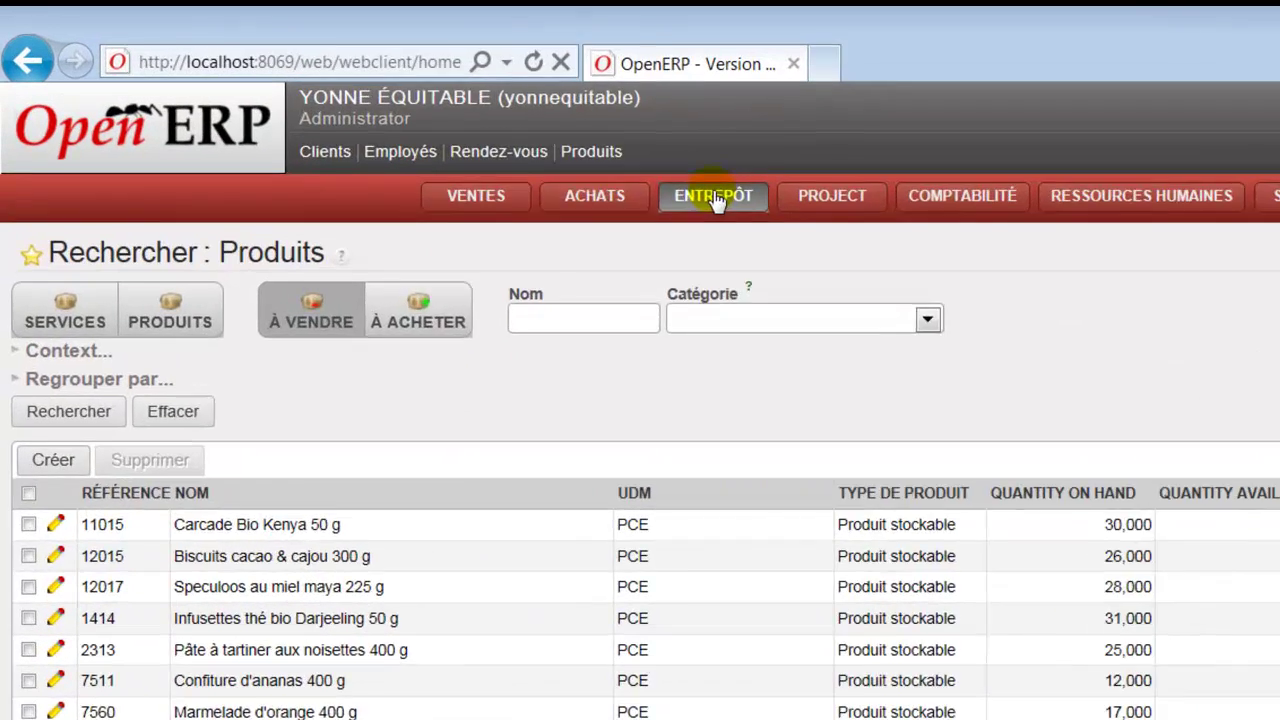
click(515, 142)
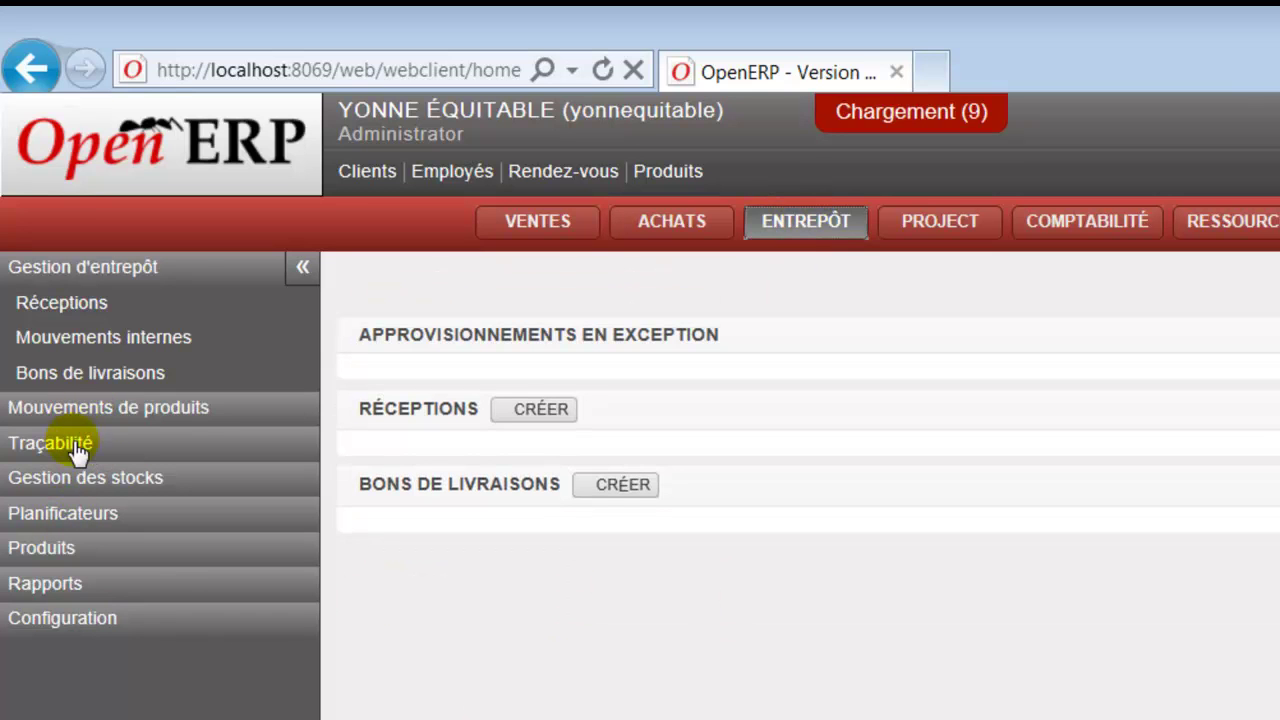
click(60, 478)
click(96, 443)
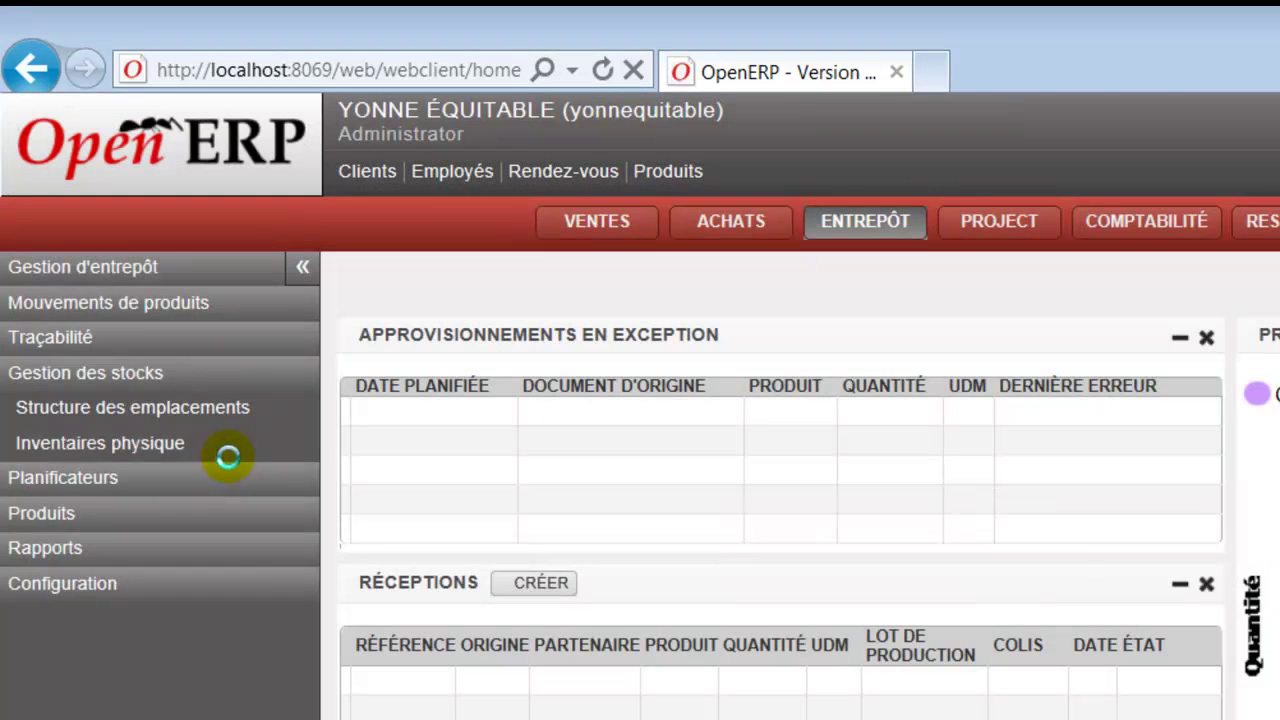
click(134, 449)
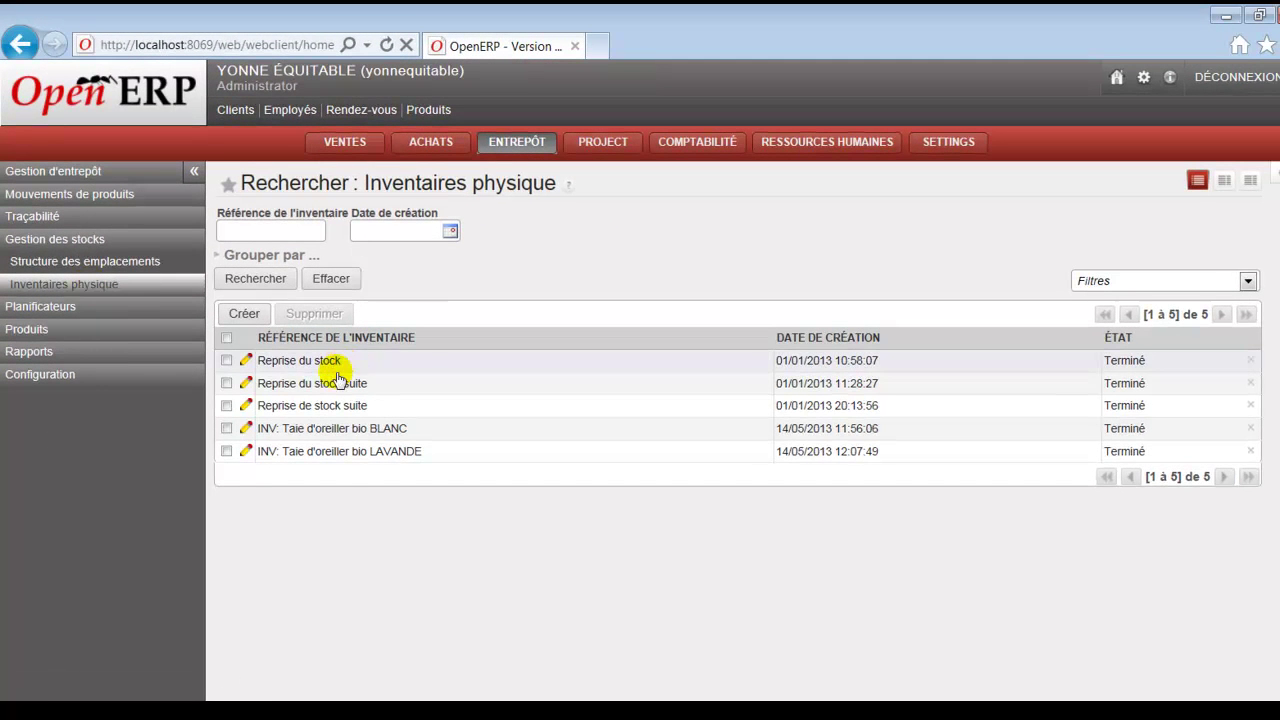
click(397, 453)
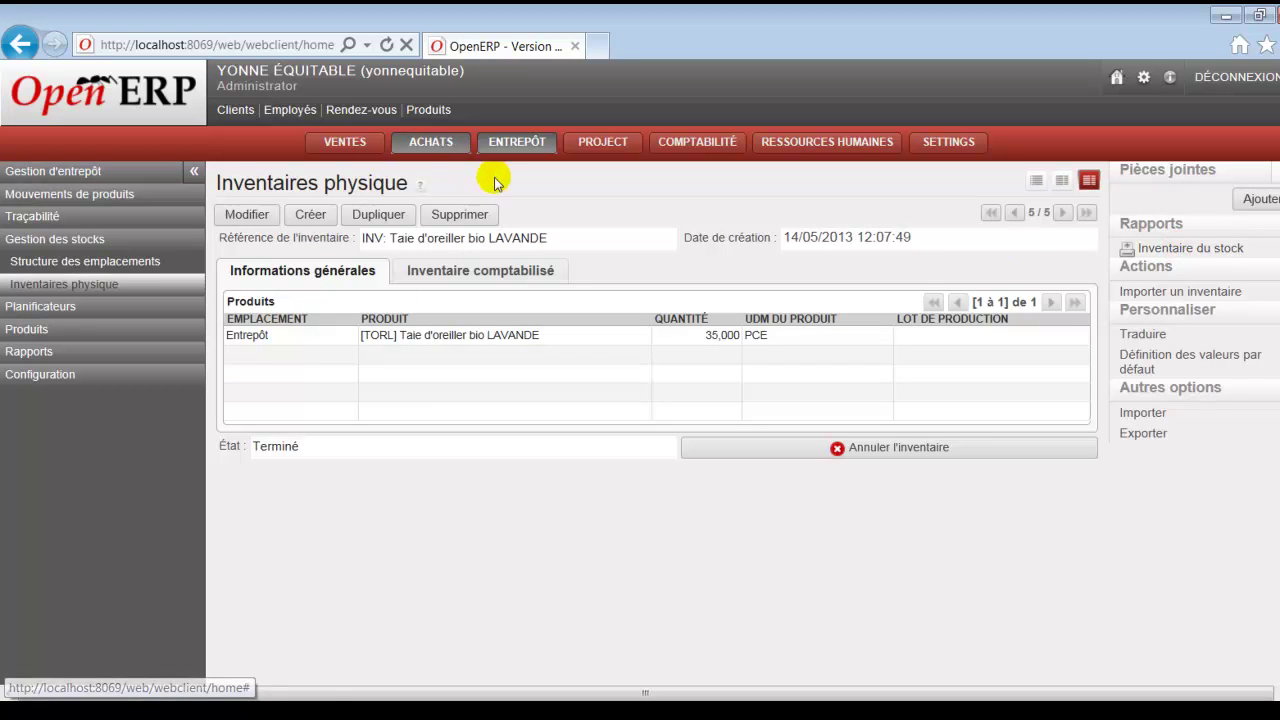
- Go back to the product list and select Biscuits cacao & cajou 300 g to view its available reports and actions
click(420, 112)
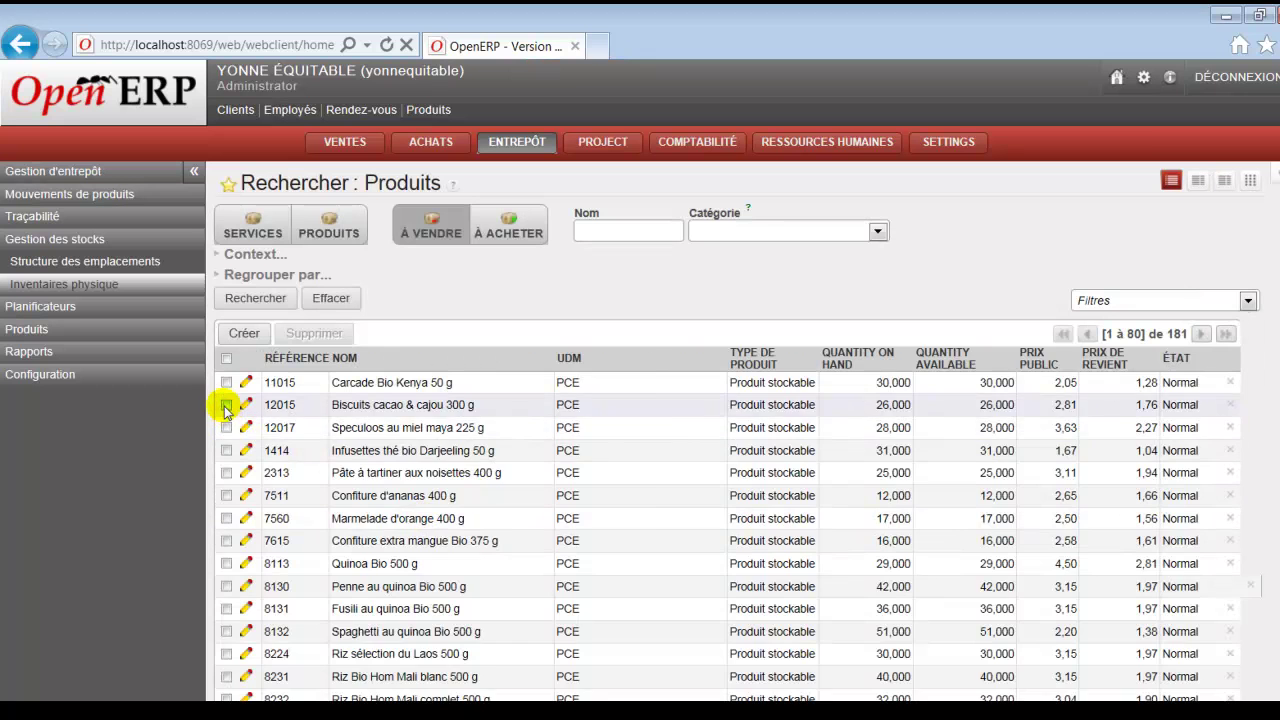
click(226, 405)
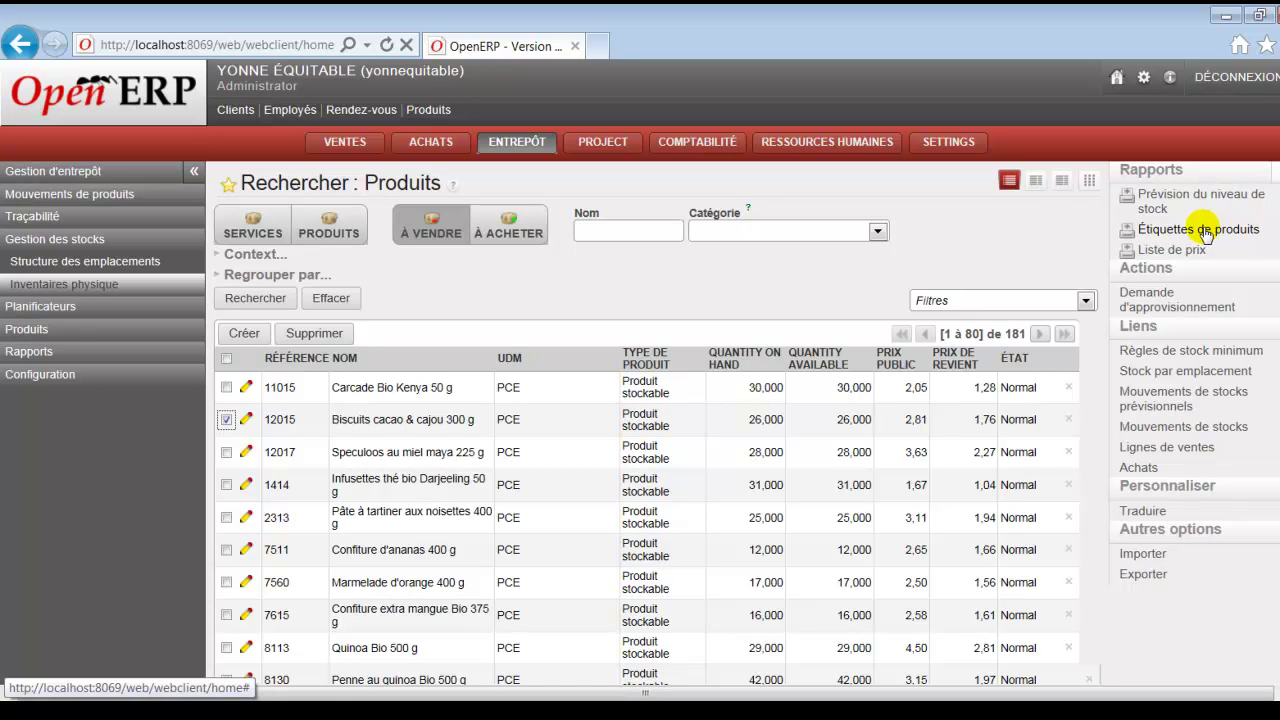
mouse_move(807, 392)
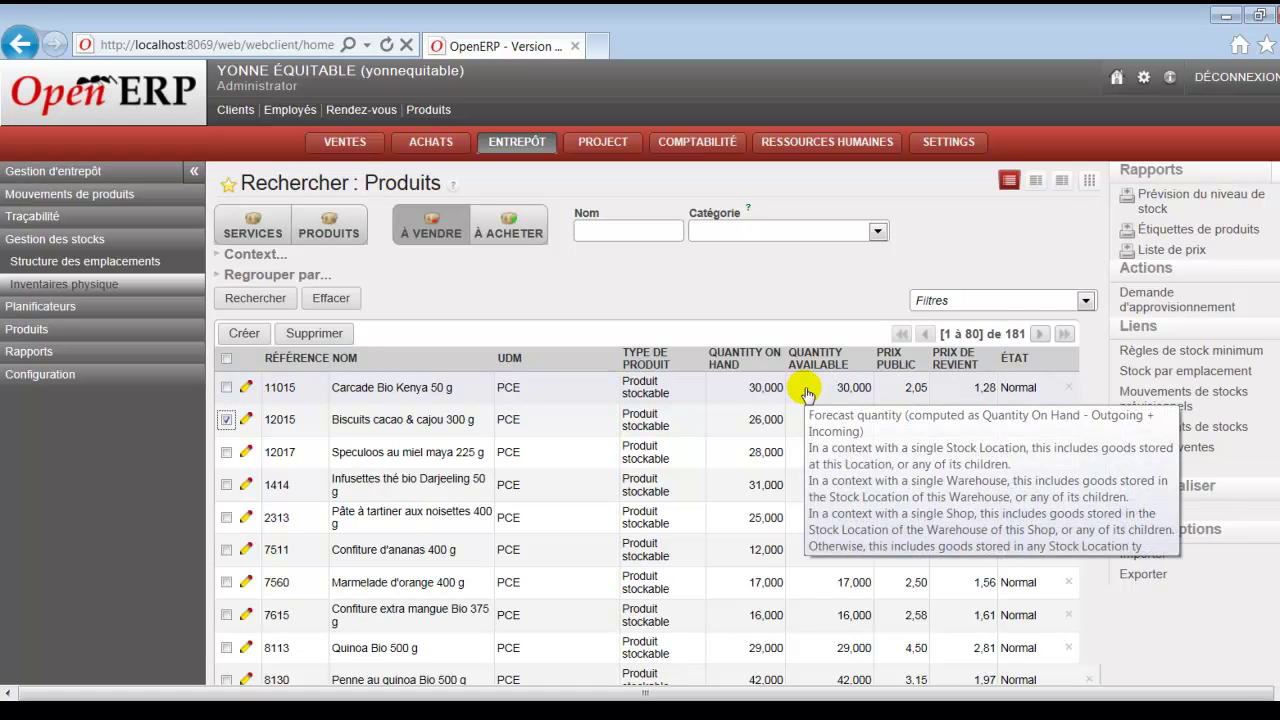